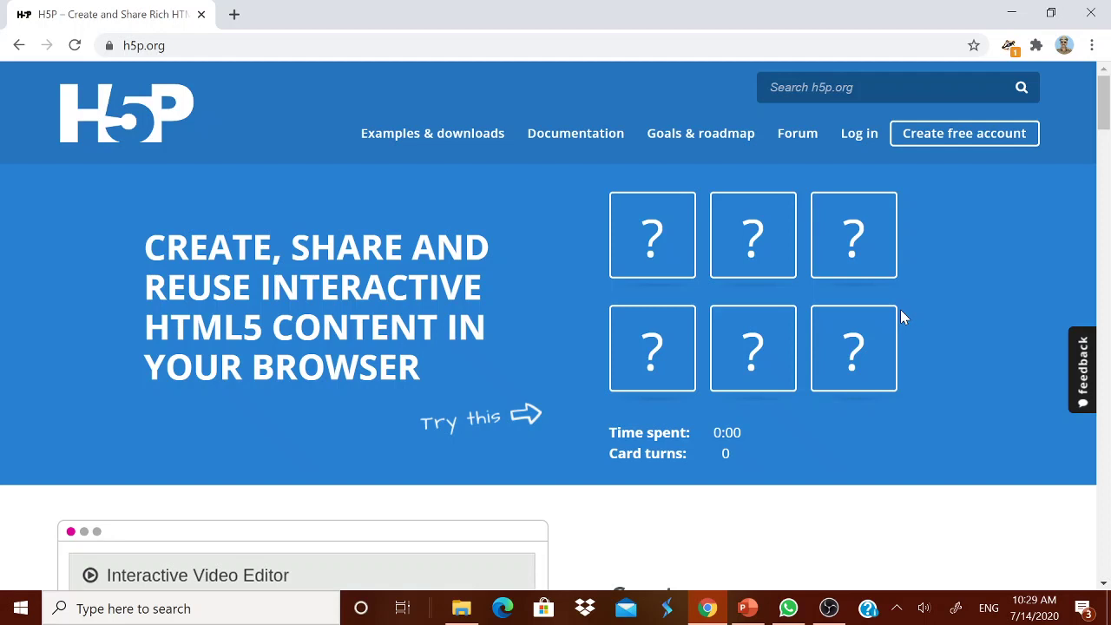
- Open the registration page for creating a free H5P account
{"action": "left_click", "coordinate": [192, 41]}
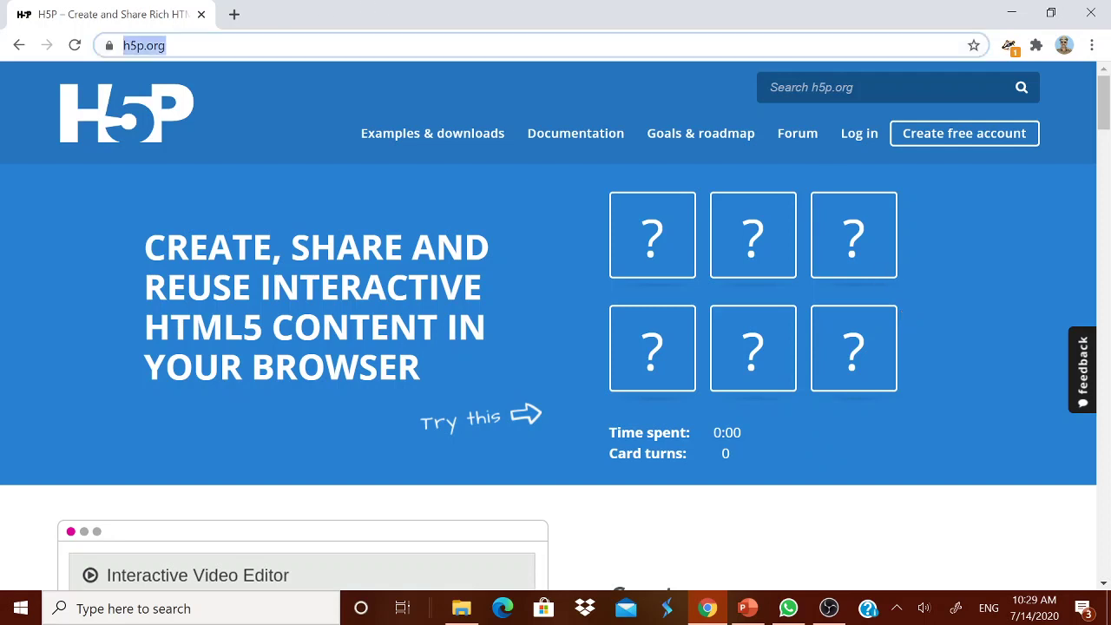
{"action": "key", "text": "End"}
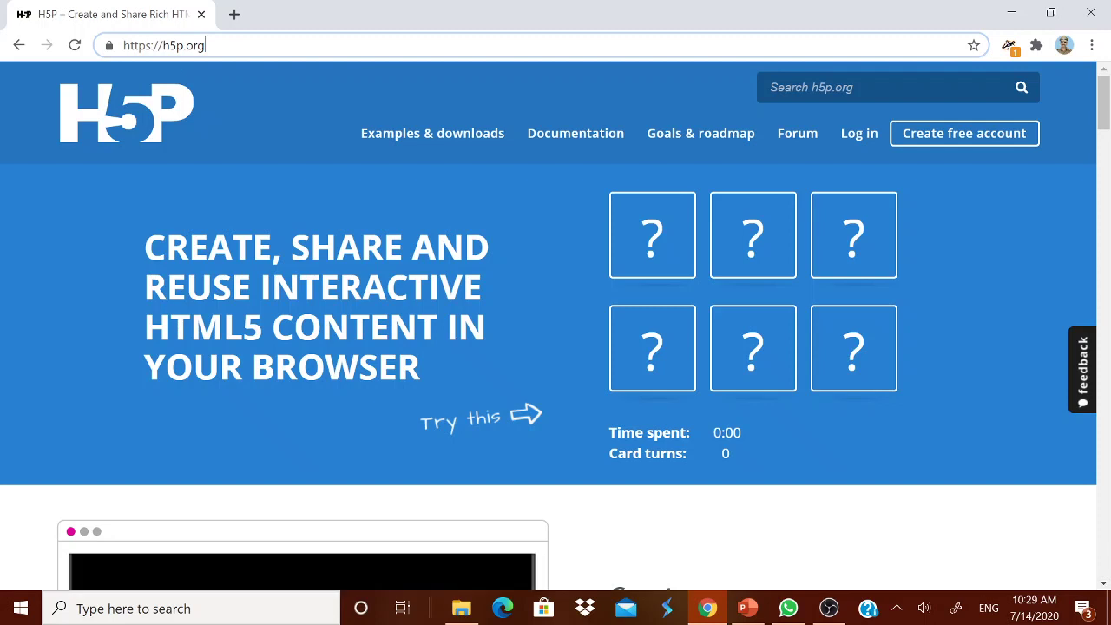
{"action": "left_click", "coordinate": [984, 143]}
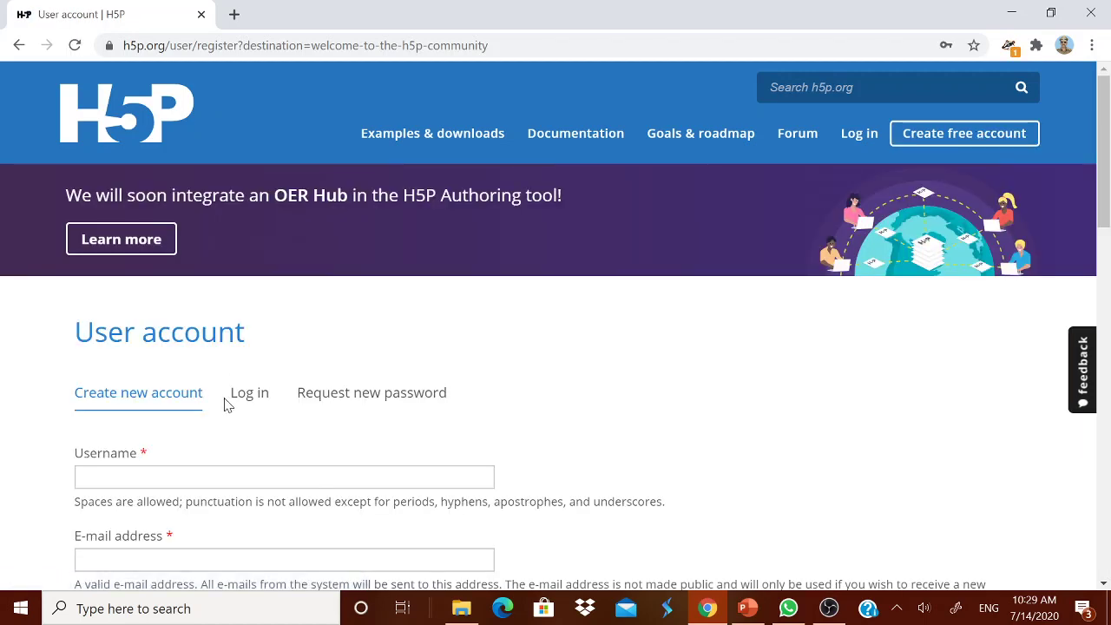
- Examine the account registration form, from the username, e-mail and password fields through the description, monthly updates and CAPTCHA sections
{"action": "scroll", "coordinate": [225, 406], "scroll_direction": "down", "scroll_amount": 2}
{"action": "left_click", "coordinate": [165, 304]}
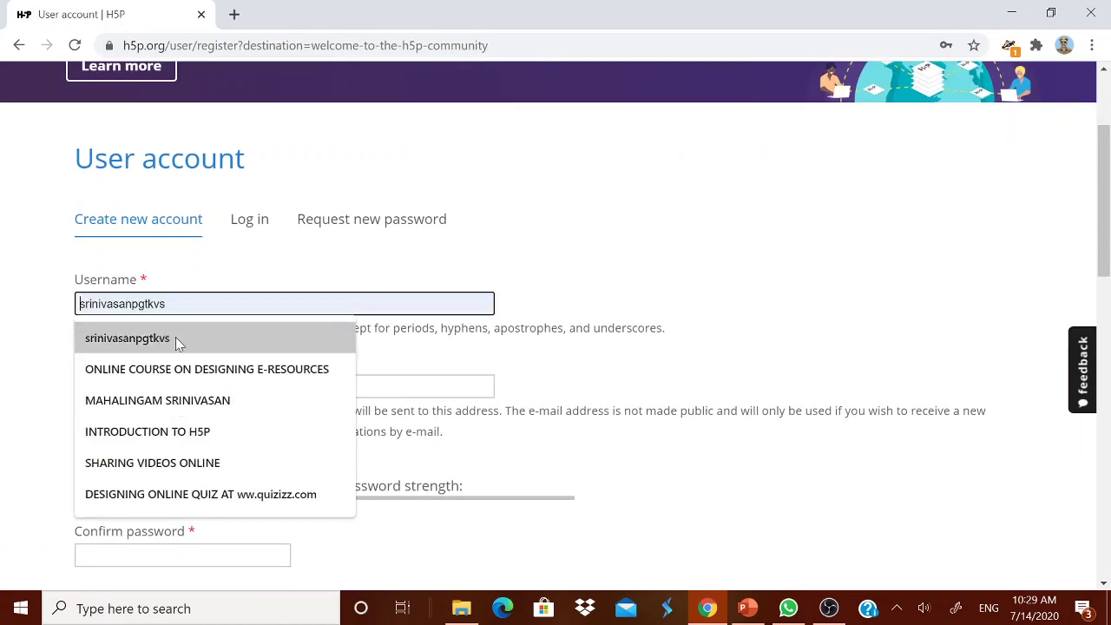
{"action": "left_click", "coordinate": [601, 274]}
{"action": "scroll", "coordinate": [156, 382], "scroll_direction": "down", "scroll_amount": 1}
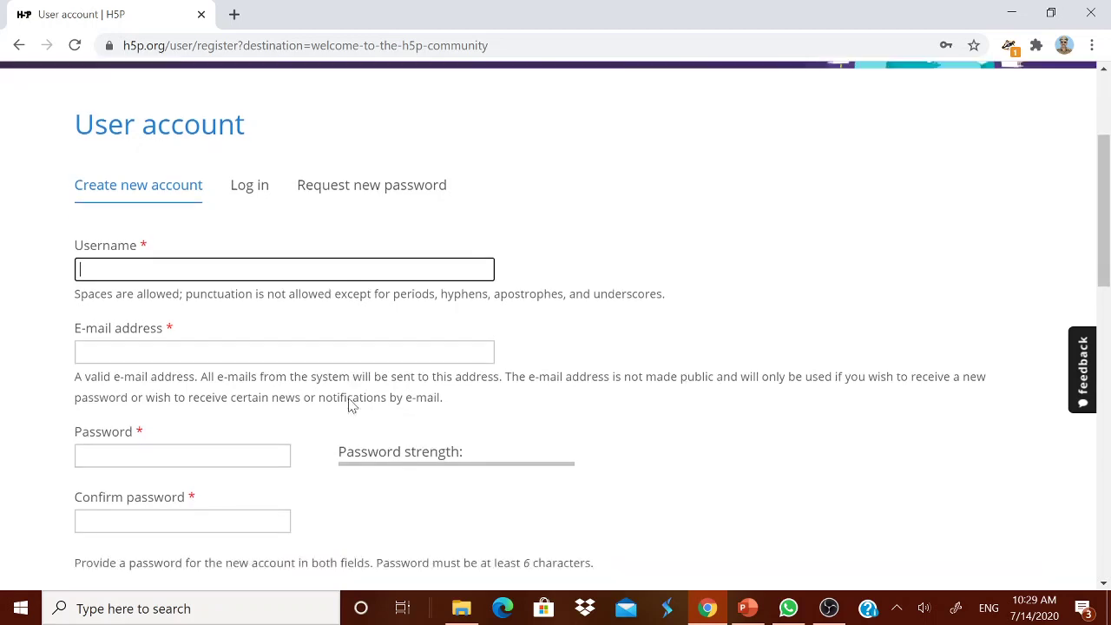
{"action": "scroll", "coordinate": [144, 408], "scroll_direction": "down", "scroll_amount": 2}
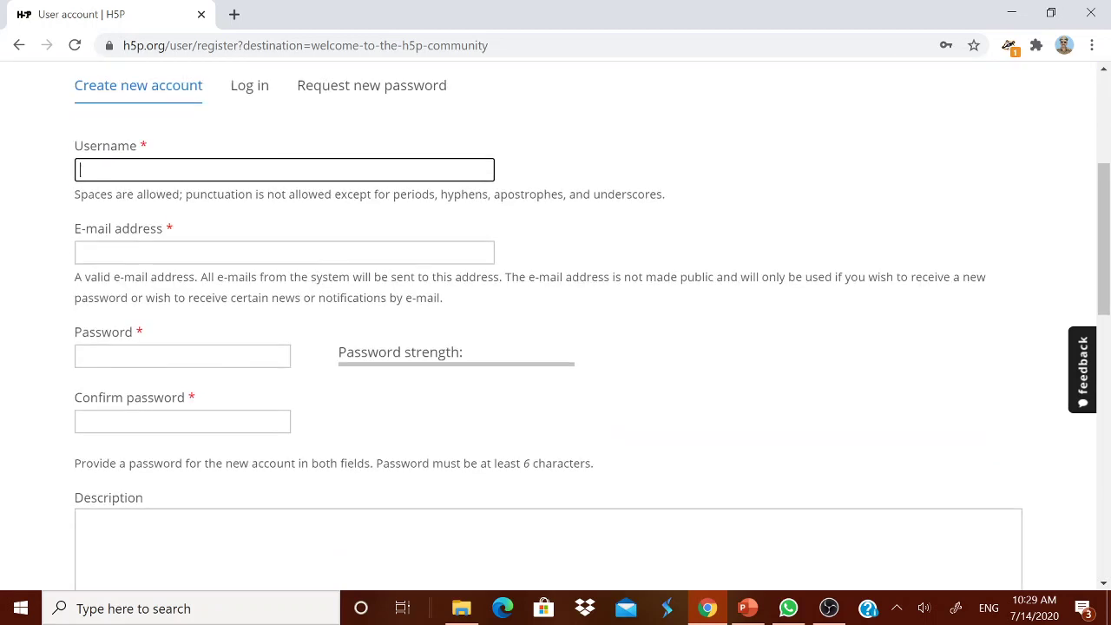
{"action": "scroll", "coordinate": [148, 408], "scroll_direction": "down", "scroll_amount": 1}
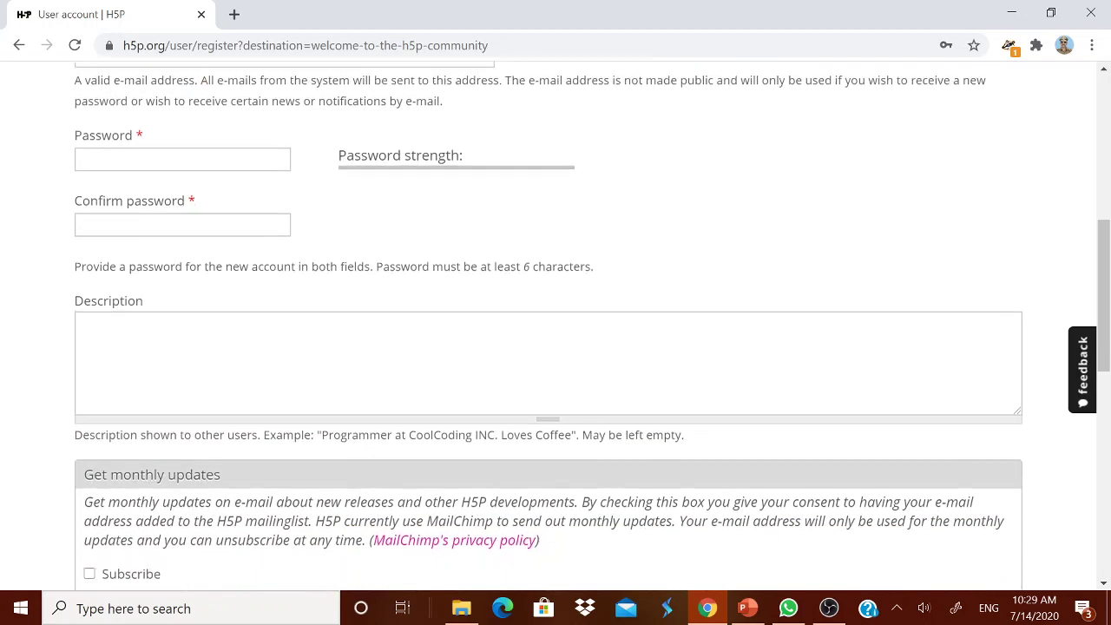
{"action": "scroll", "coordinate": [556, 347], "scroll_direction": "down", "scroll_amount": 2}
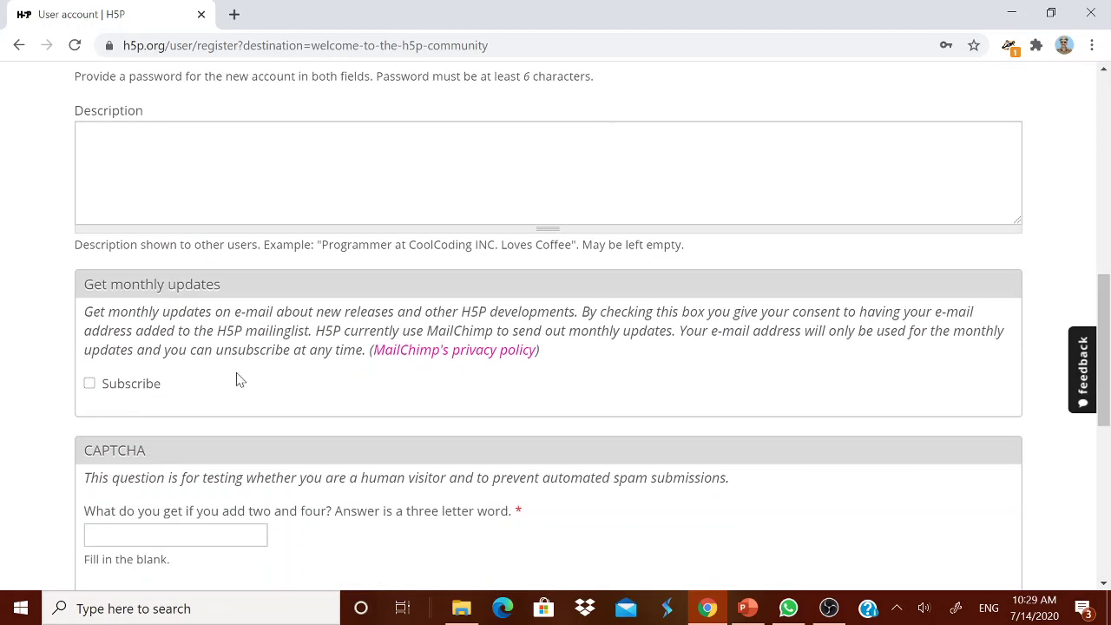
{"action": "scroll", "coordinate": [278, 384], "scroll_direction": "down", "scroll_amount": 2}
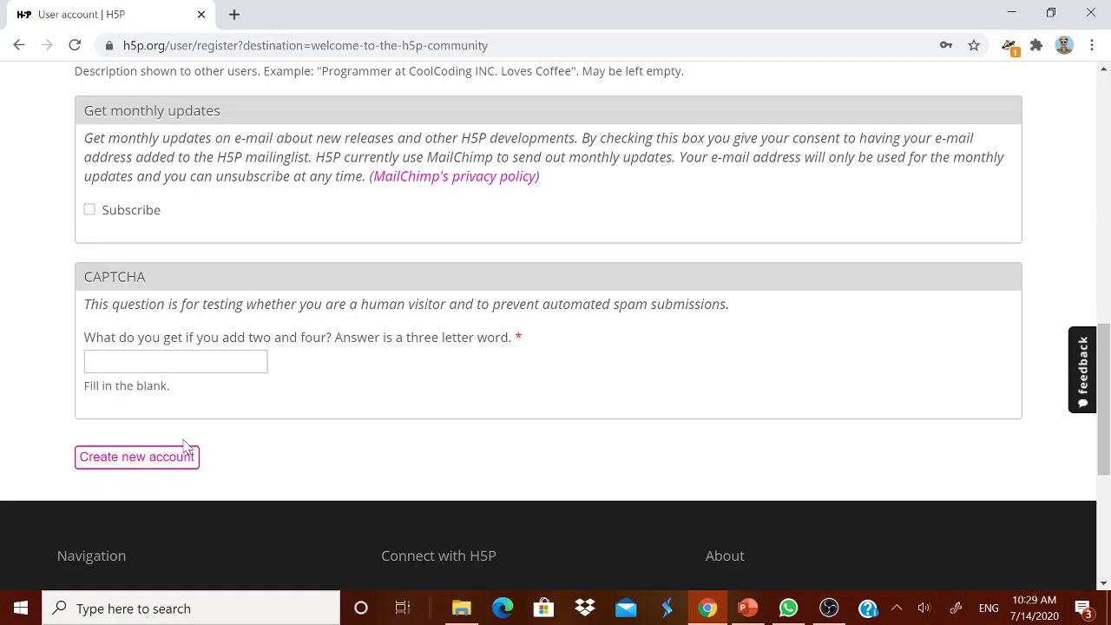
{"action": "scroll", "coordinate": [442, 373], "scroll_direction": "up", "scroll_amount": 3}
{"action": "scroll", "coordinate": [442, 372], "scroll_direction": "up", "scroll_amount": 2}
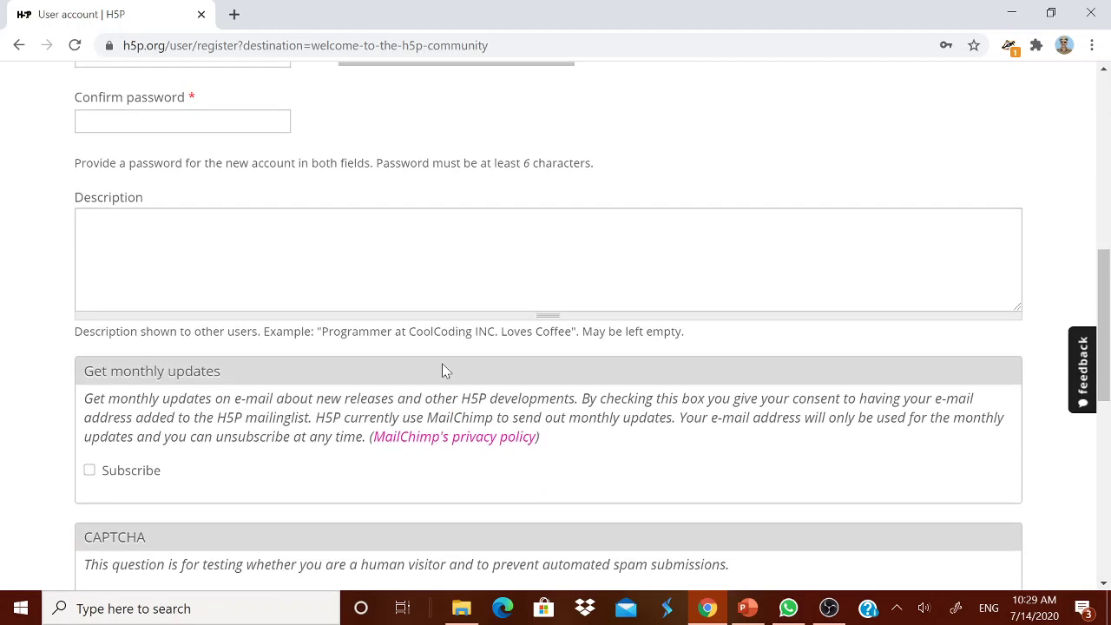
{"action": "scroll", "coordinate": [669, 332], "scroll_direction": "up", "scroll_amount": 1}
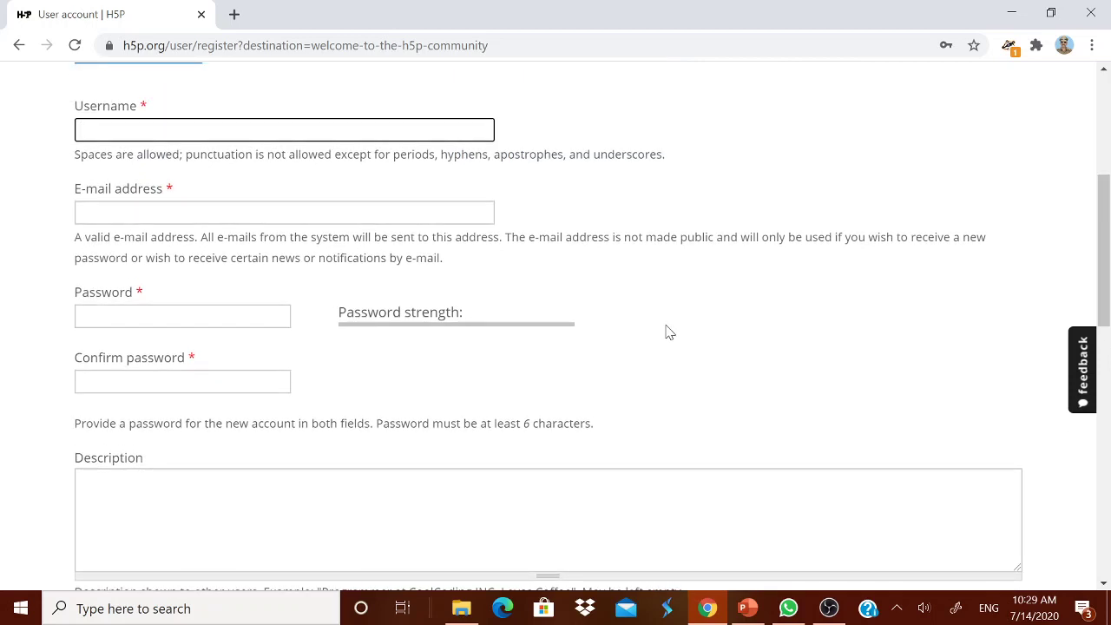
{"action": "scroll", "coordinate": [669, 332], "scroll_direction": "up", "scroll_amount": 1}
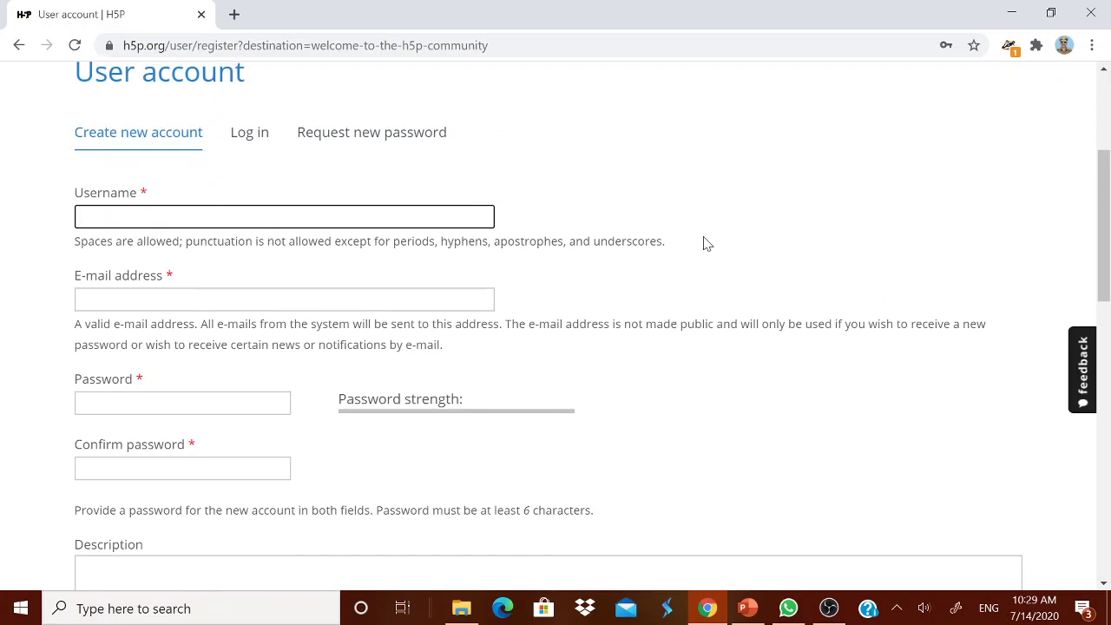
{"action": "scroll", "coordinate": [703, 243], "scroll_direction": "down", "scroll_amount": 3}
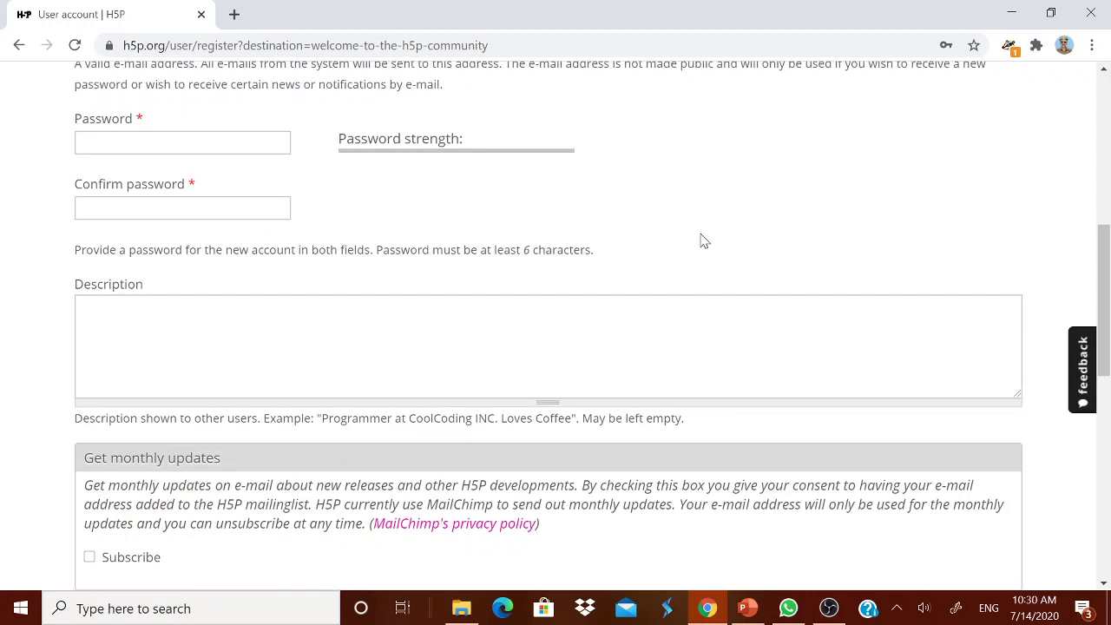
{"action": "scroll", "coordinate": [703, 241], "scroll_direction": "down", "scroll_amount": 5}
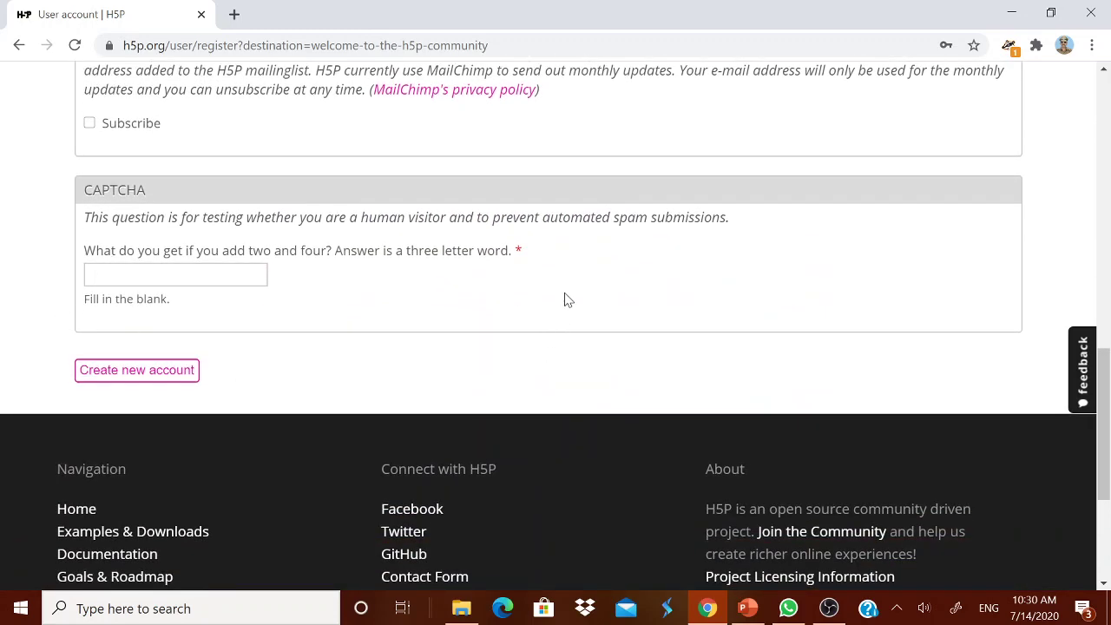
{"action": "scroll", "coordinate": [562, 312], "scroll_direction": "up", "scroll_amount": 10}
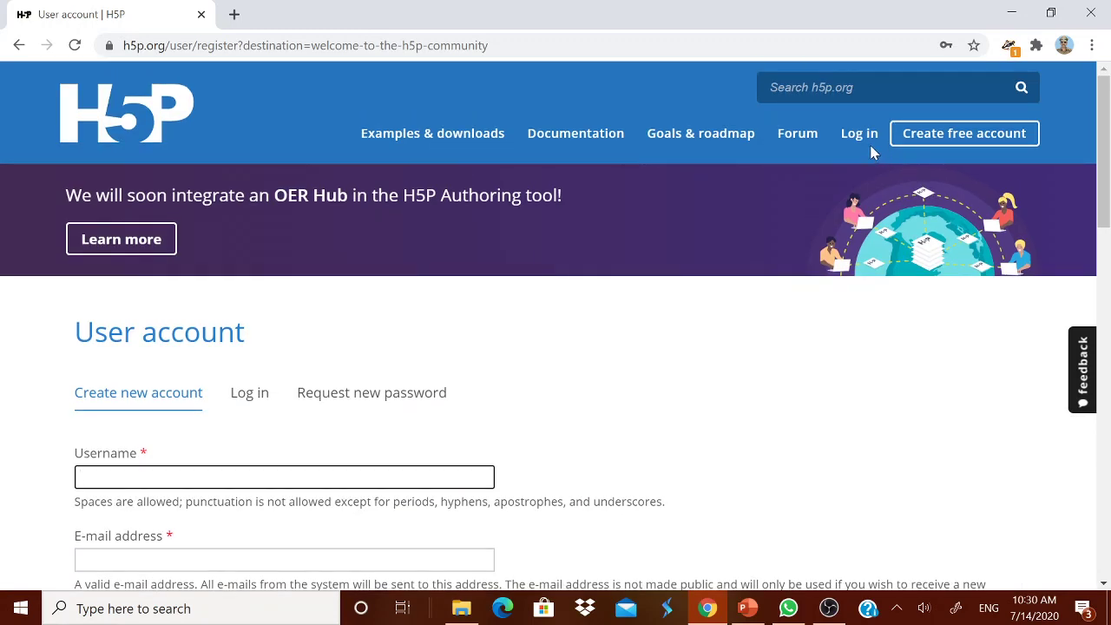
- Log in to the existing H5P account with the prefilled username and password
{"action": "left_click", "coordinate": [859, 140]}
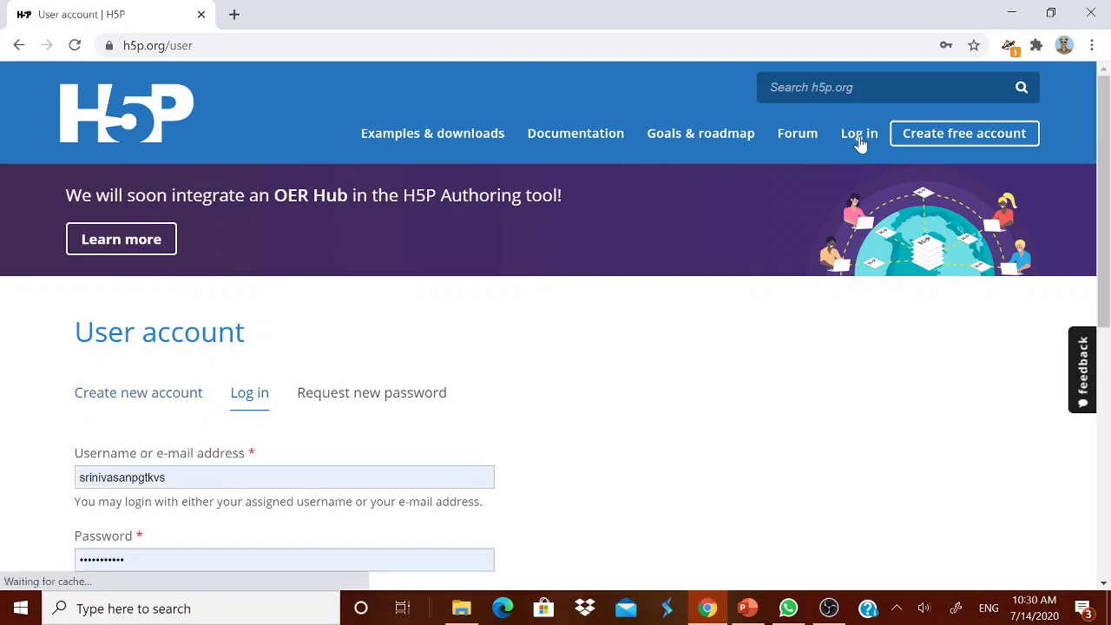
{"action": "scroll", "coordinate": [498, 431], "scroll_direction": "down", "scroll_amount": 2}
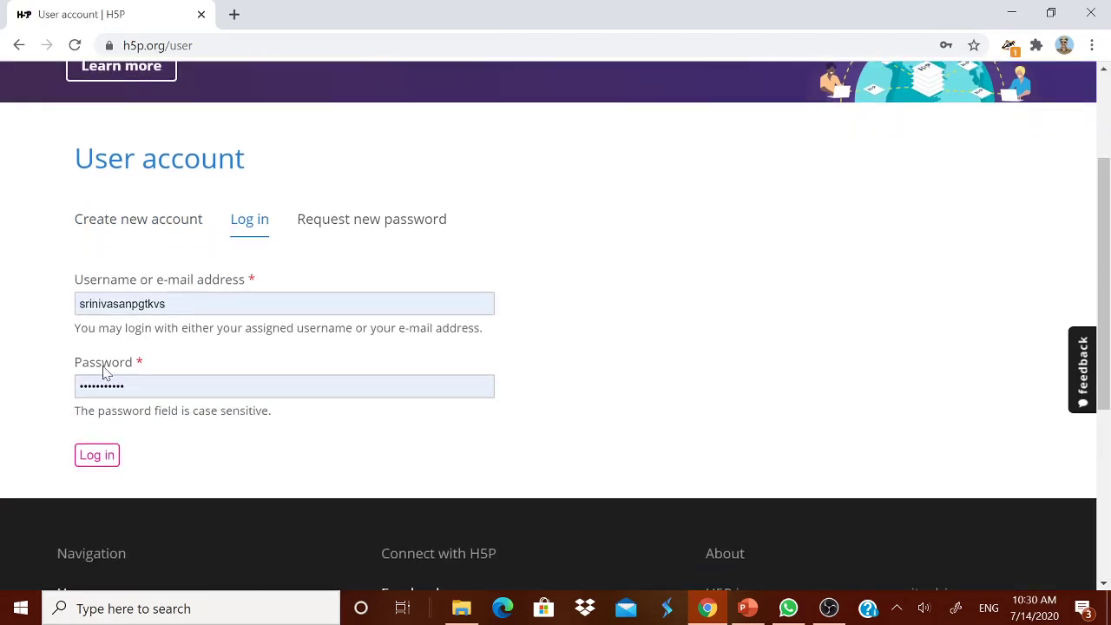
{"action": "left_click", "coordinate": [100, 461]}
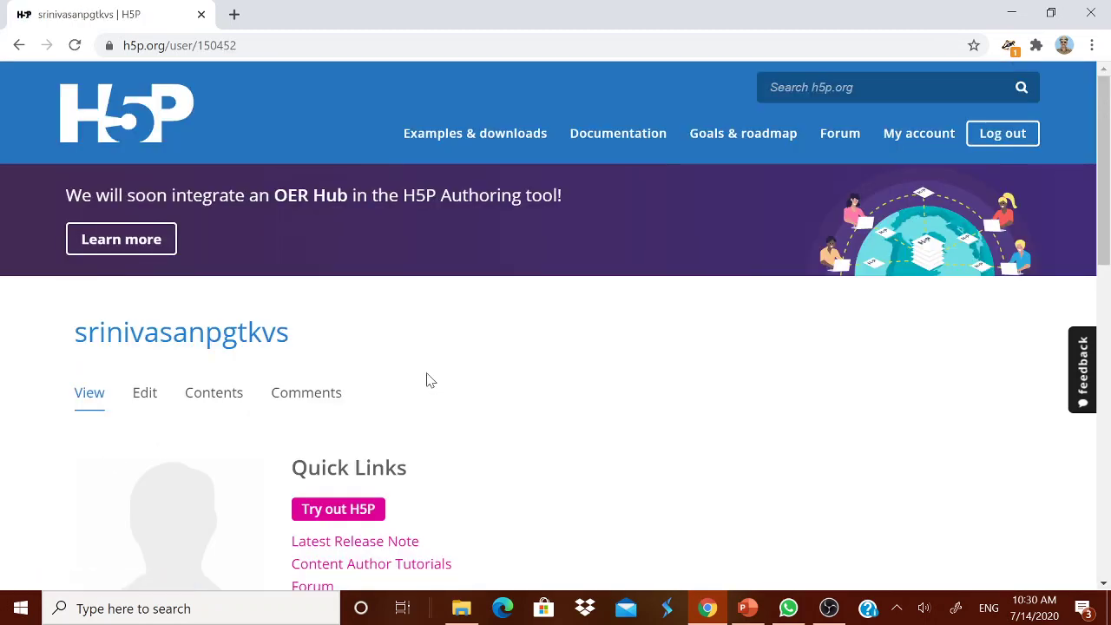
- Open the account's list of contents and start creating new content
{"action": "left_click", "coordinate": [216, 402]}
{"action": "scroll", "coordinate": [495, 396], "scroll_direction": "down", "scroll_amount": 1}
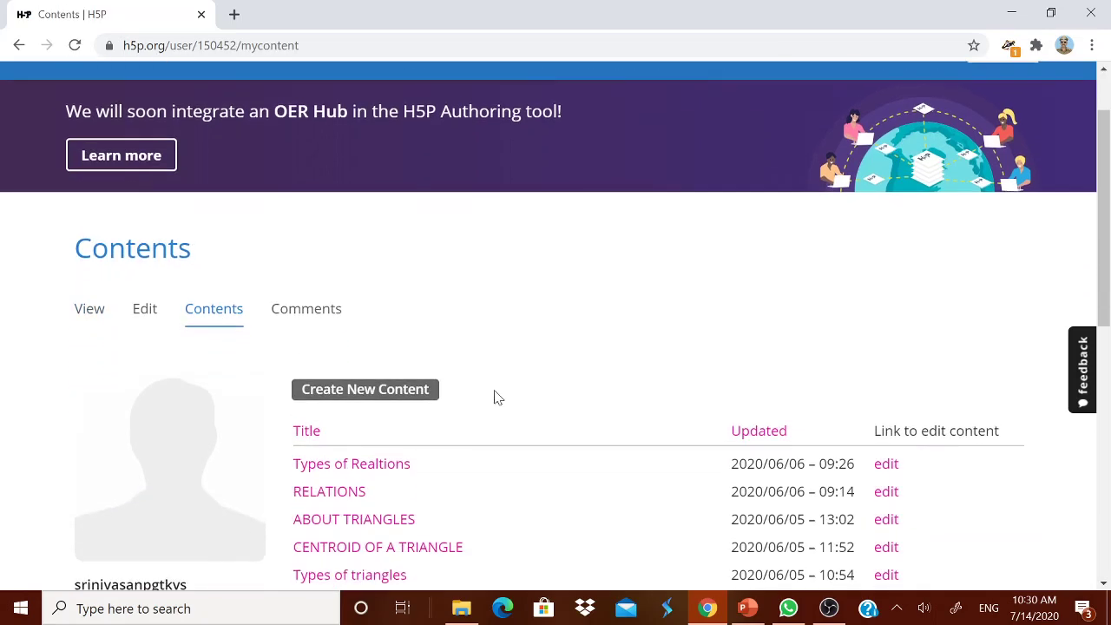
{"action": "scroll", "coordinate": [494, 394], "scroll_direction": "down", "scroll_amount": 2}
{"action": "scroll", "coordinate": [494, 395], "scroll_direction": "up", "scroll_amount": 1}
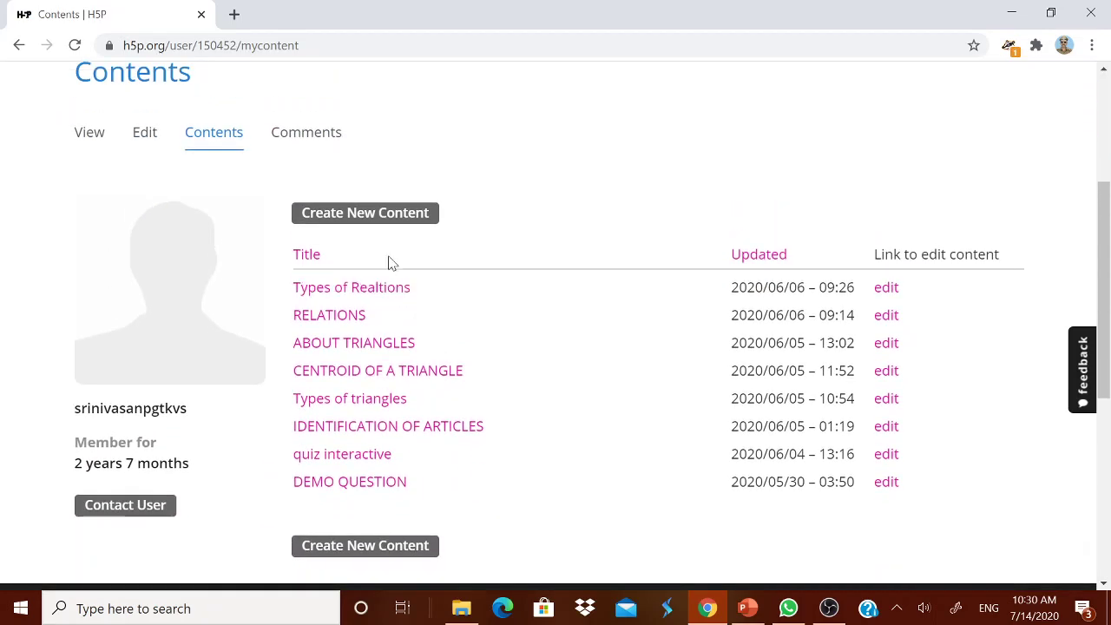
{"action": "left_click", "coordinate": [375, 217]}
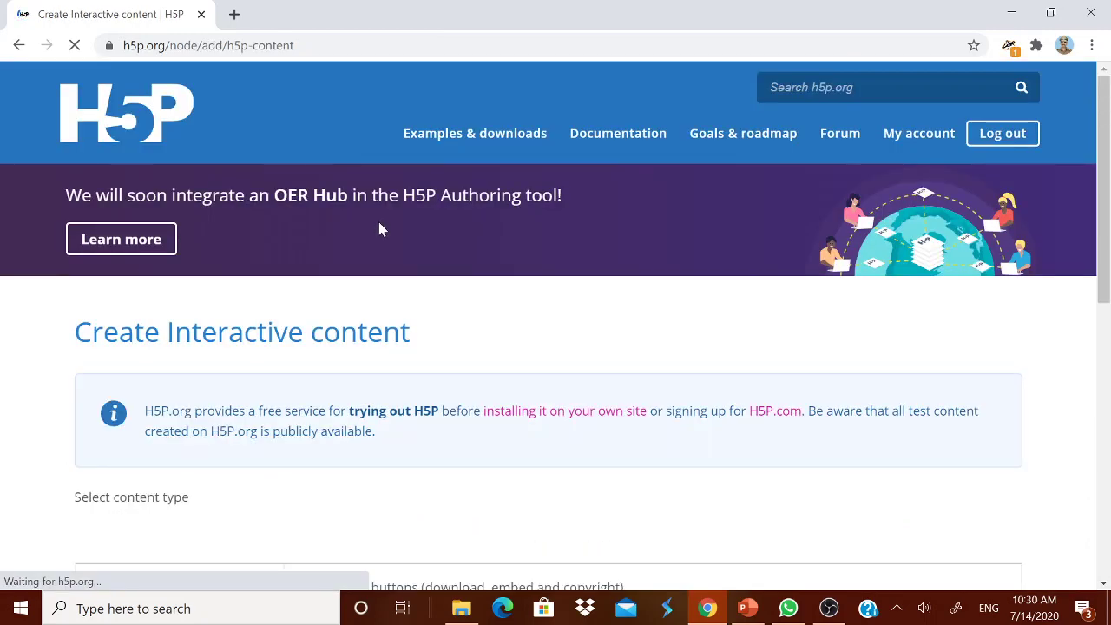
- Look through the available content types, sorted by popularity, and return to the beginning of the list
{"action": "scroll", "coordinate": [451, 260], "scroll_direction": "down", "scroll_amount": 4}
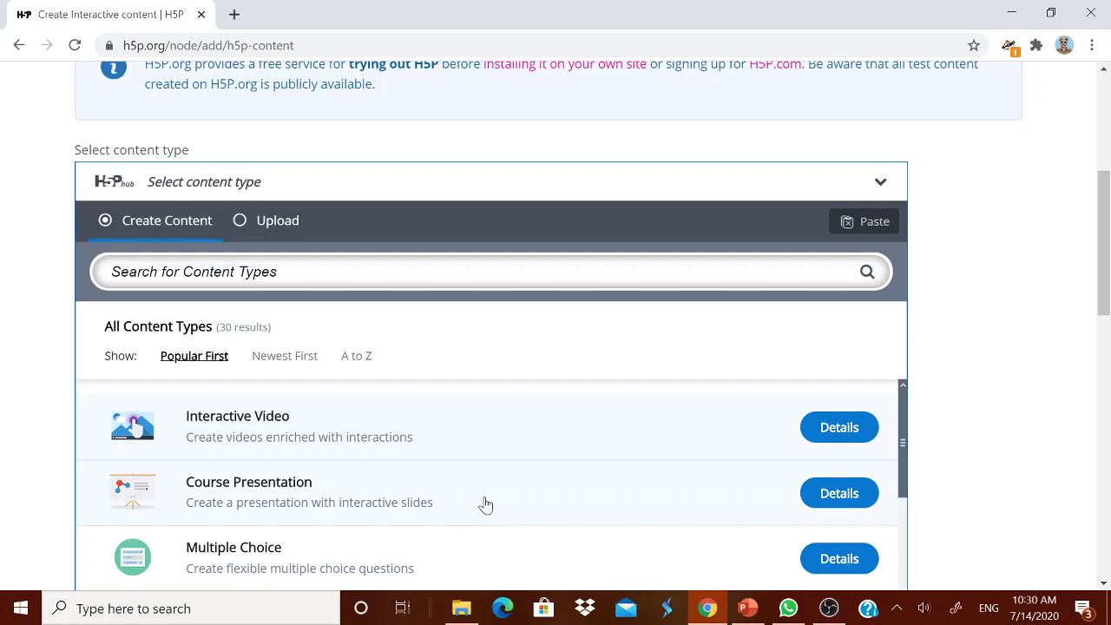
{"action": "scroll", "coordinate": [481, 508], "scroll_direction": "down", "scroll_amount": 1}
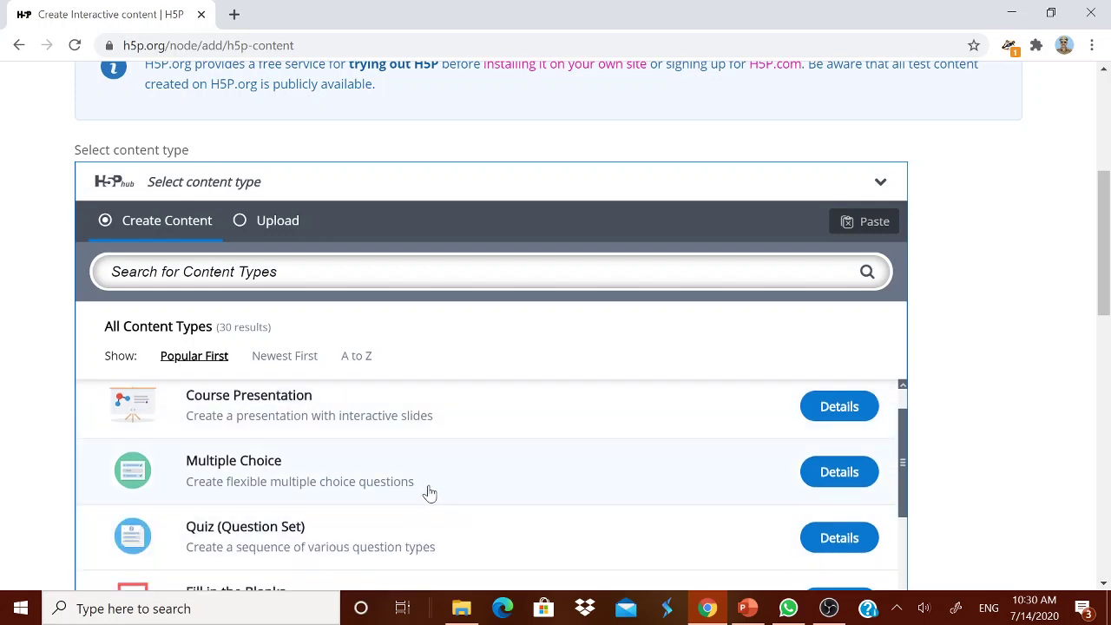
{"action": "scroll", "coordinate": [431, 485], "scroll_direction": "down", "scroll_amount": 1}
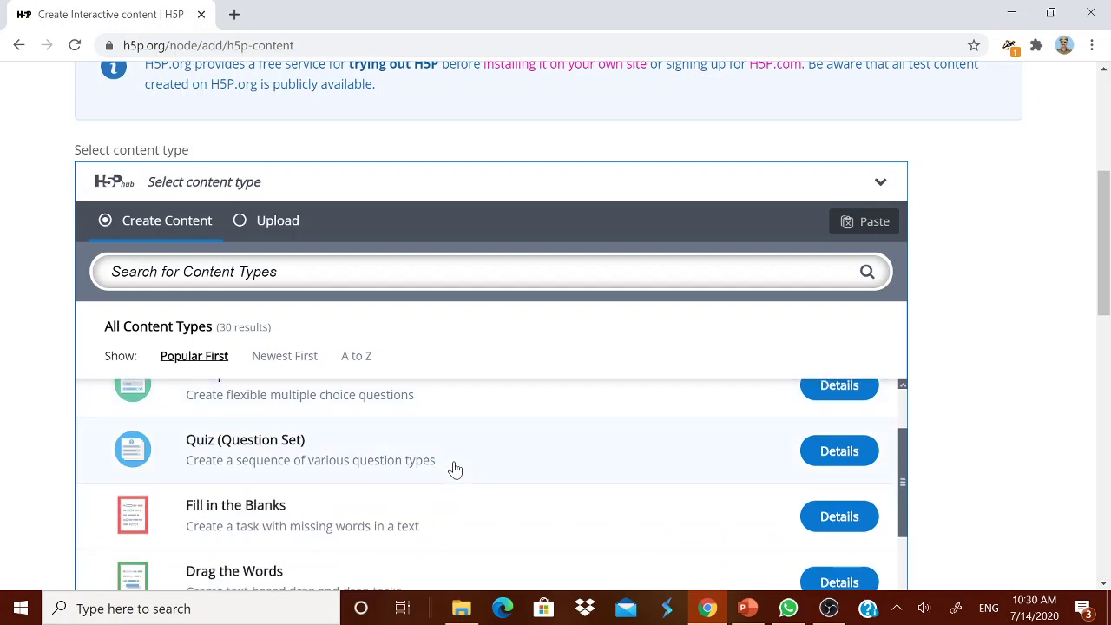
{"action": "scroll", "coordinate": [455, 468], "scroll_direction": "down", "scroll_amount": 1}
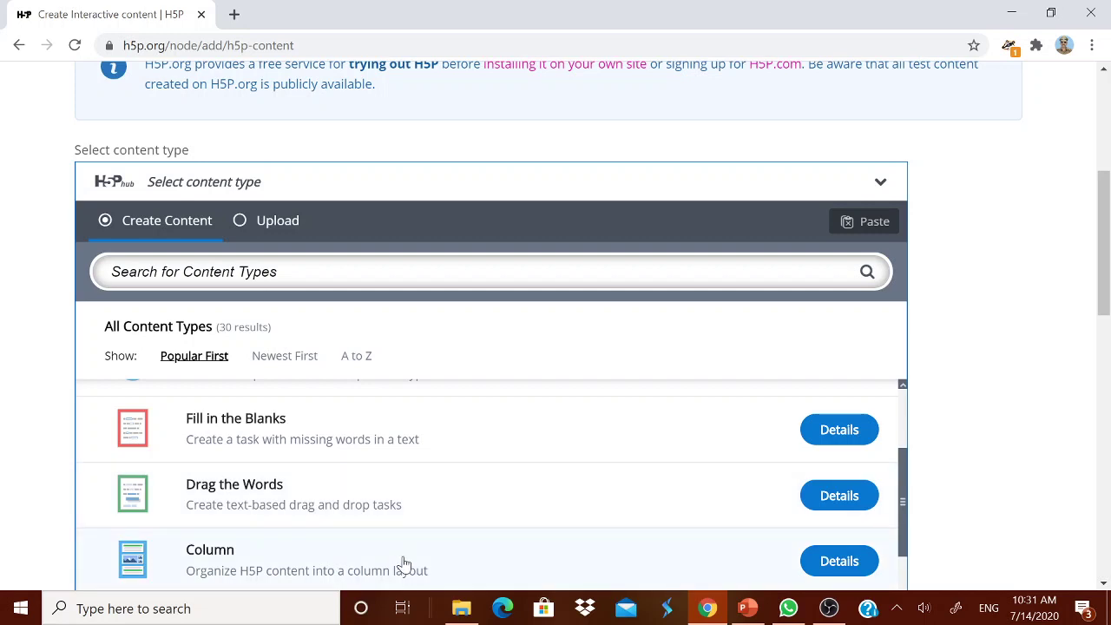
{"action": "scroll", "coordinate": [404, 565], "scroll_direction": "down", "scroll_amount": 1}
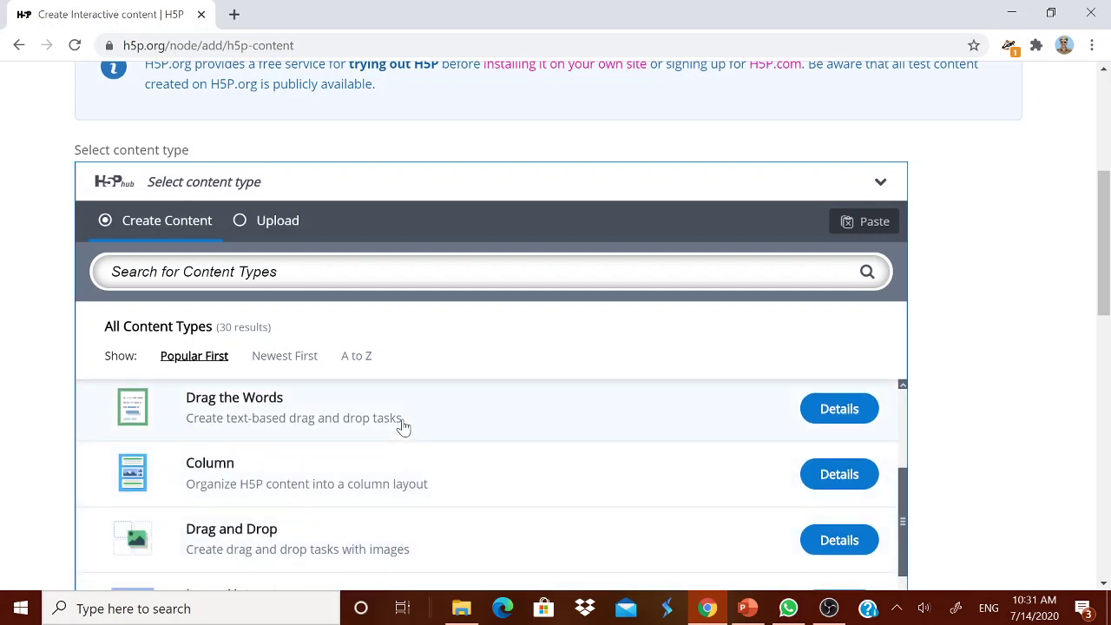
{"action": "scroll", "coordinate": [402, 521], "scroll_direction": "down", "scroll_amount": 1}
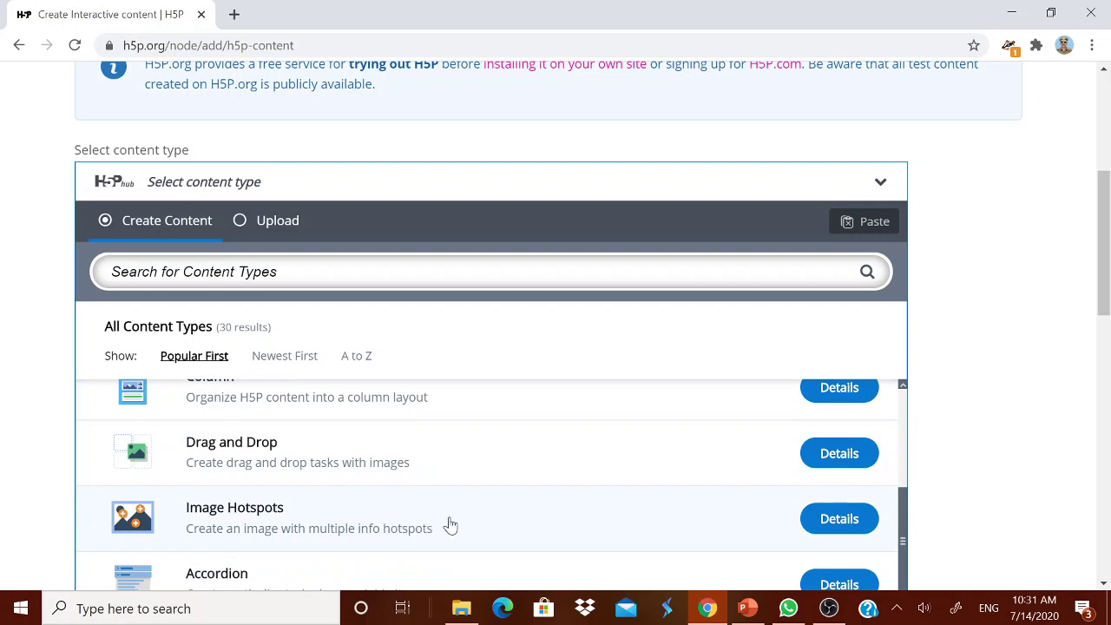
{"action": "scroll", "coordinate": [443, 523], "scroll_direction": "down", "scroll_amount": 1}
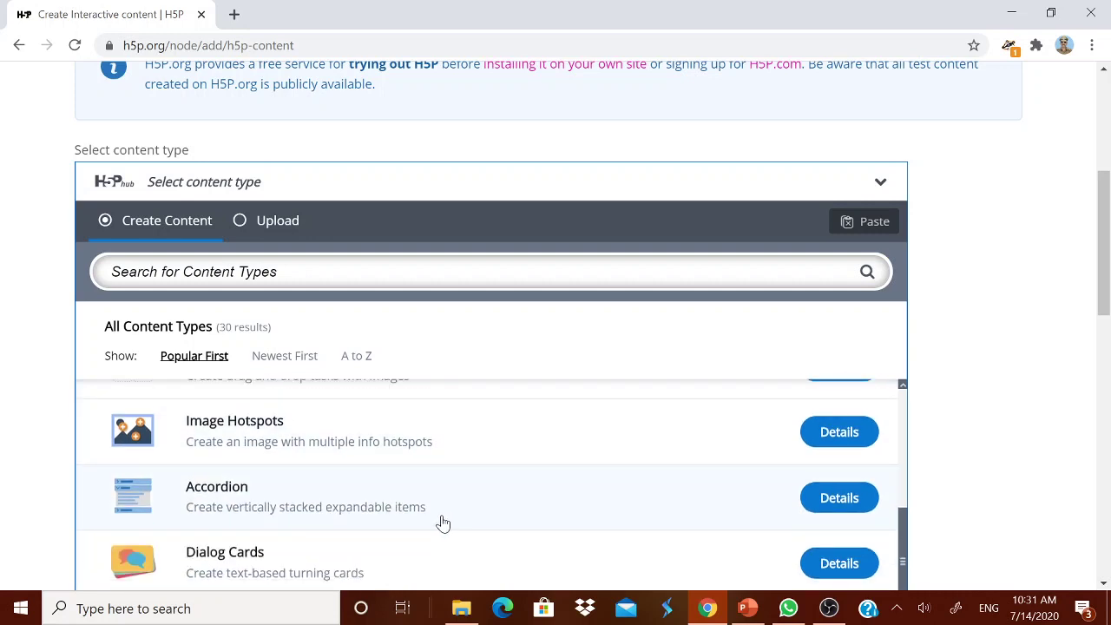
{"action": "scroll", "coordinate": [443, 524], "scroll_direction": "down", "scroll_amount": 2}
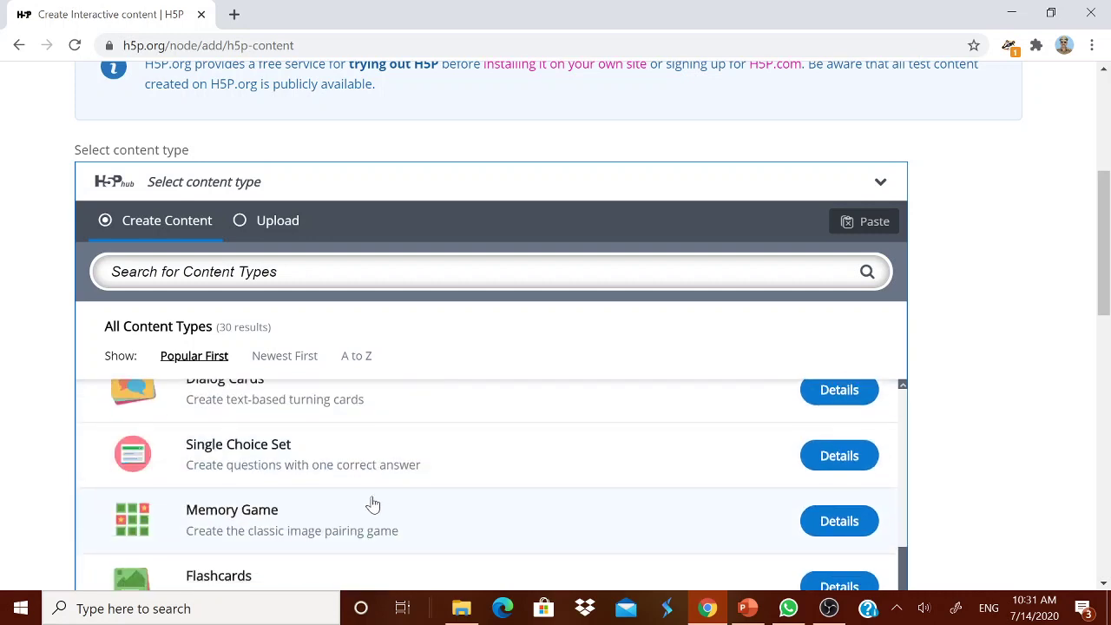
{"action": "scroll", "coordinate": [336, 458], "scroll_direction": "down", "scroll_amount": 1}
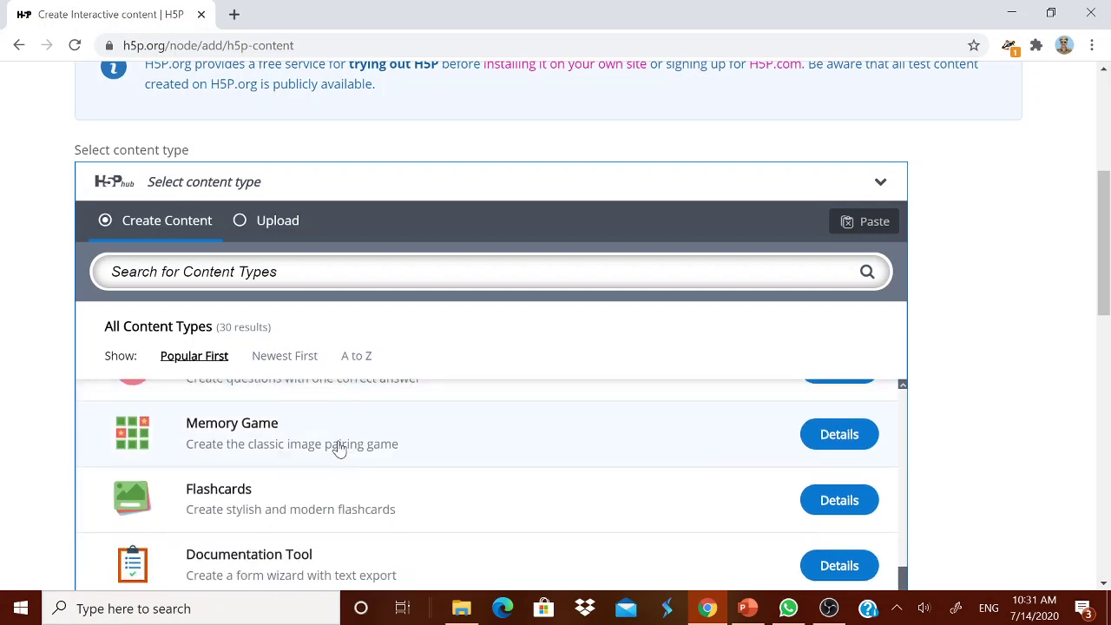
{"action": "scroll", "coordinate": [341, 460], "scroll_direction": "down", "scroll_amount": 1}
{"action": "scroll", "coordinate": [351, 510], "scroll_direction": "down", "scroll_amount": 2}
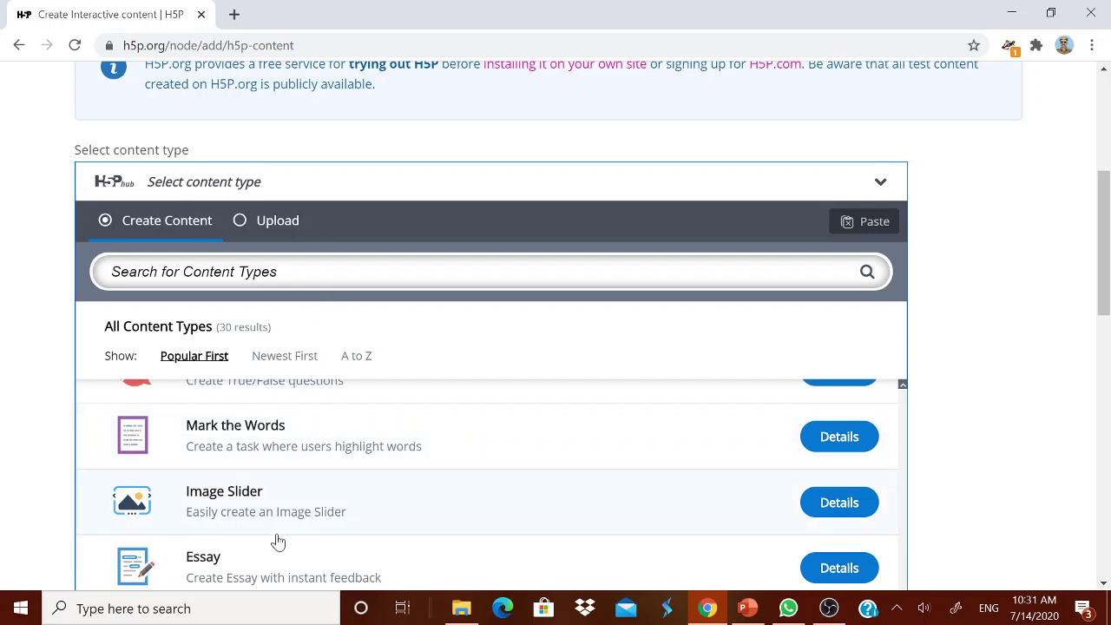
{"action": "scroll", "coordinate": [278, 538], "scroll_direction": "down", "scroll_amount": 1}
{"action": "scroll", "coordinate": [287, 533], "scroll_direction": "down", "scroll_amount": 3}
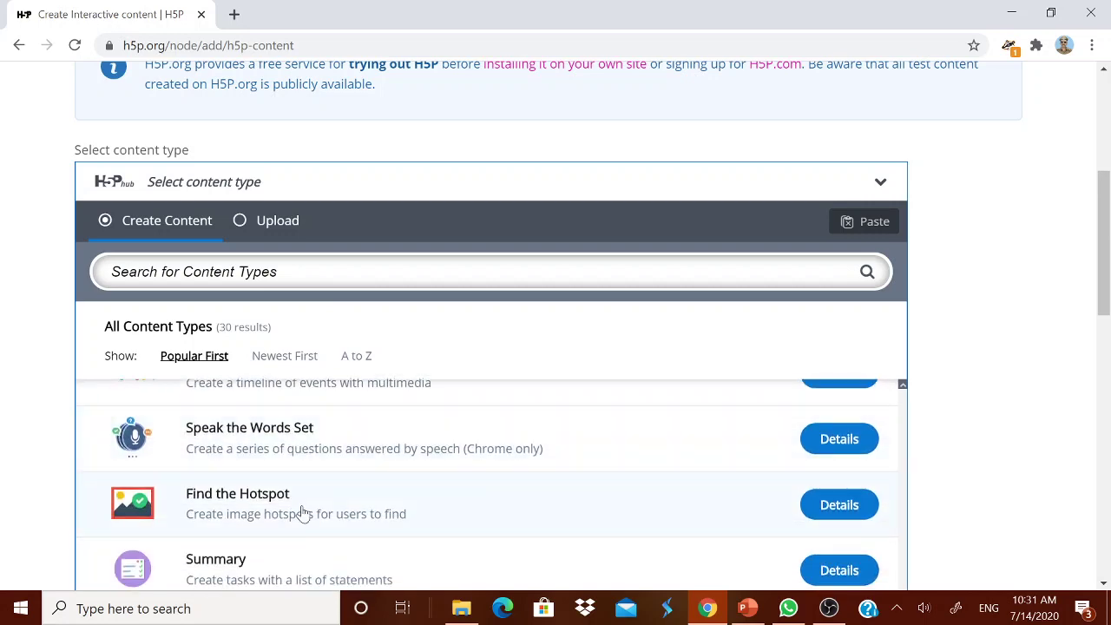
{"action": "scroll", "coordinate": [308, 490], "scroll_direction": "up", "scroll_amount": 10}
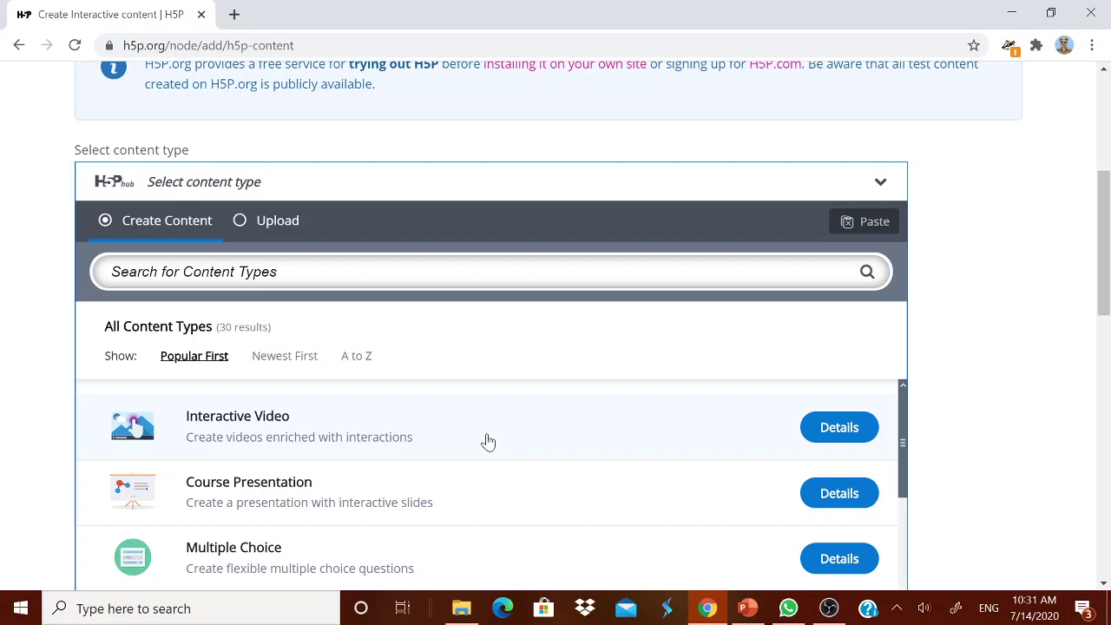
- Choose Interactive Video as the content type and go to its section for adding a video
{"action": "left_click", "coordinate": [346, 446]}
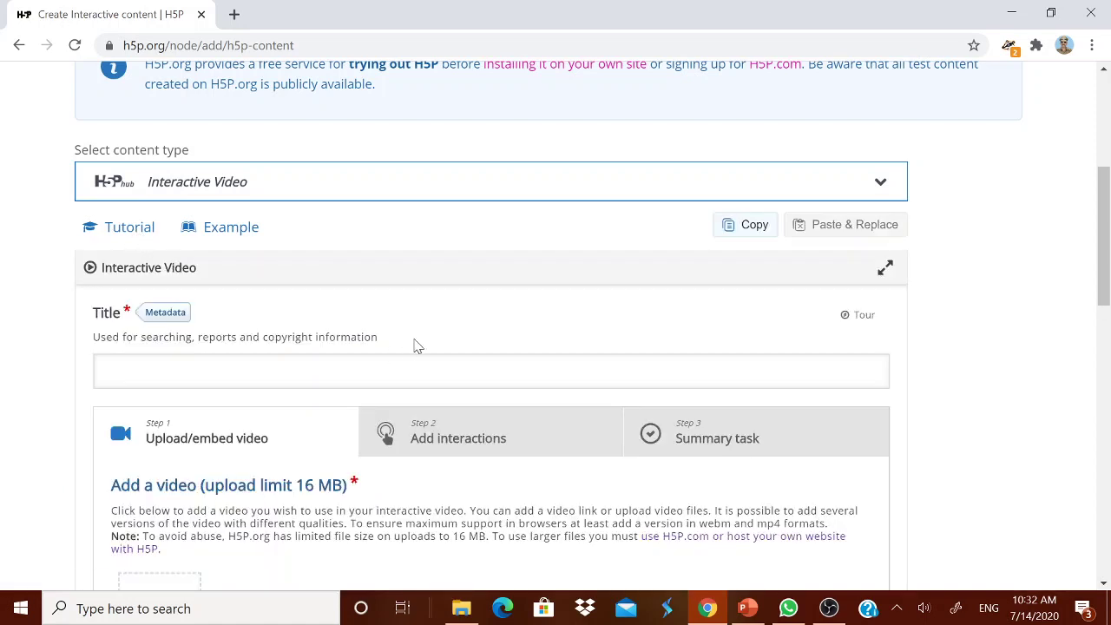
{"action": "scroll", "coordinate": [411, 344], "scroll_direction": "down", "scroll_amount": 1}
{"action": "scroll", "coordinate": [410, 345], "scroll_direction": "down", "scroll_amount": 3}
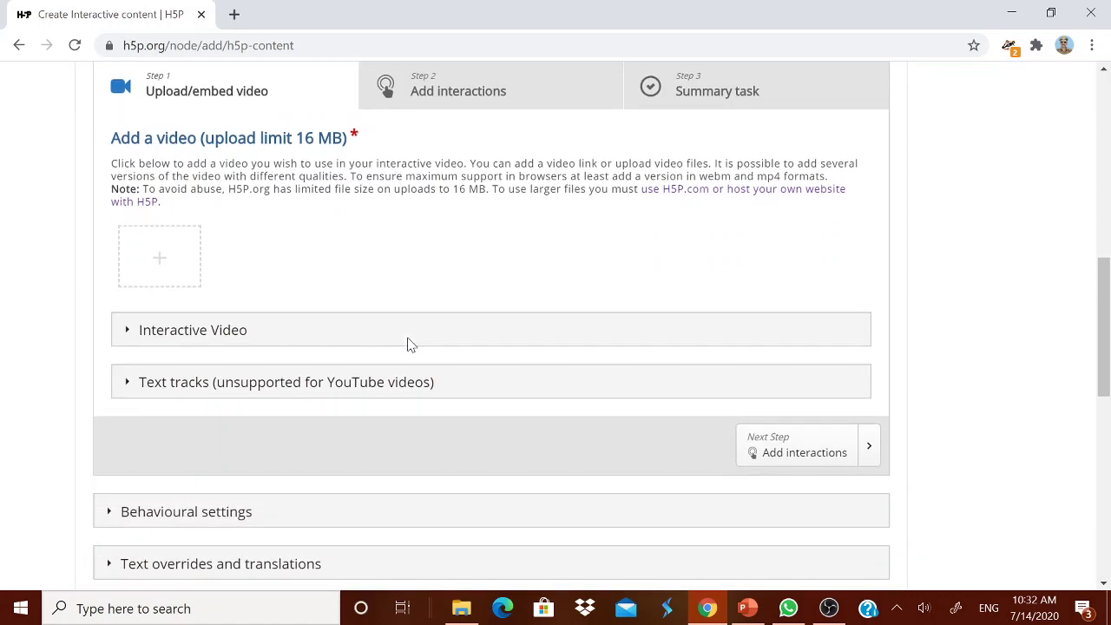
- Leave the Interactive Video form for the account page and open the full list of the account's contents
{"action": "scroll", "coordinate": [411, 344], "scroll_direction": "down", "scroll_amount": 3}
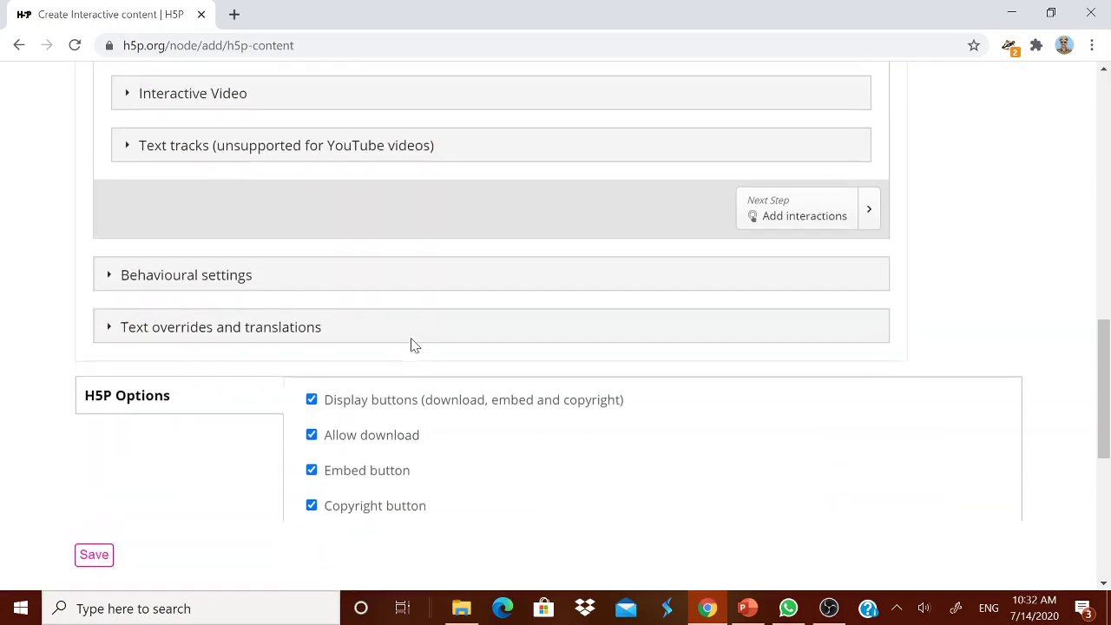
{"action": "scroll", "coordinate": [410, 344], "scroll_direction": "up", "scroll_amount": 5}
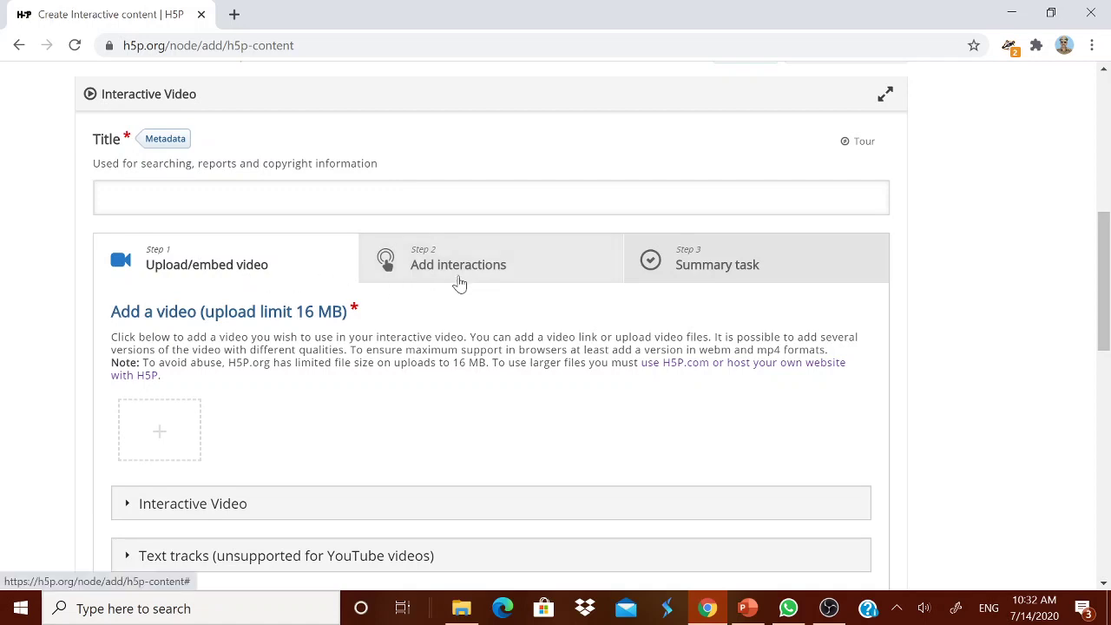
{"action": "scroll", "coordinate": [198, 269], "scroll_direction": "up", "scroll_amount": 5}
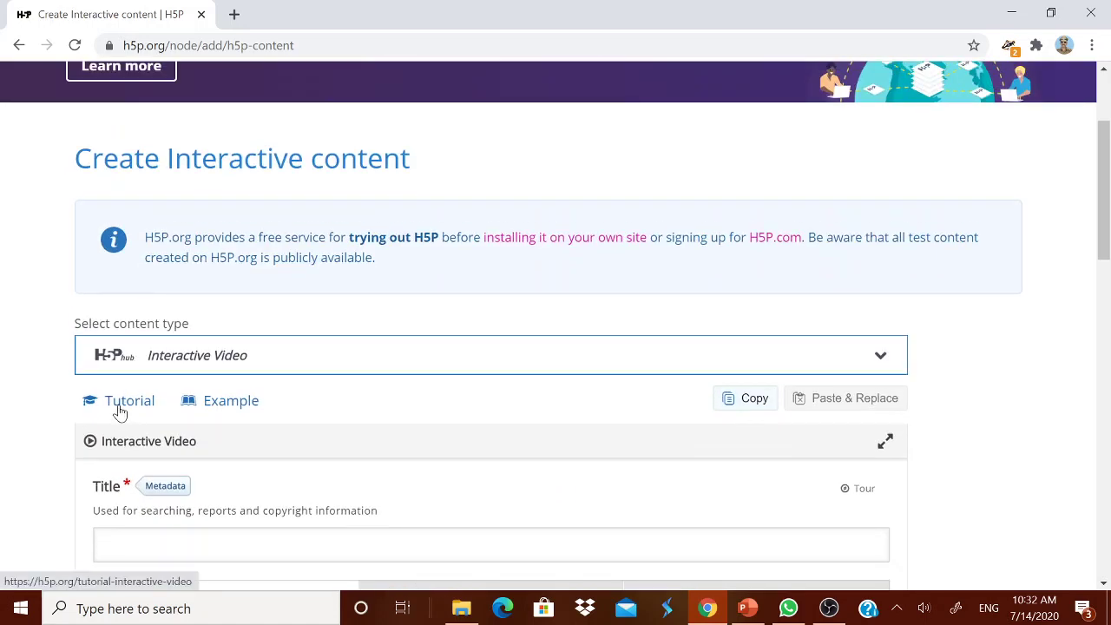
{"action": "scroll", "coordinate": [287, 332], "scroll_direction": "up", "scroll_amount": 2}
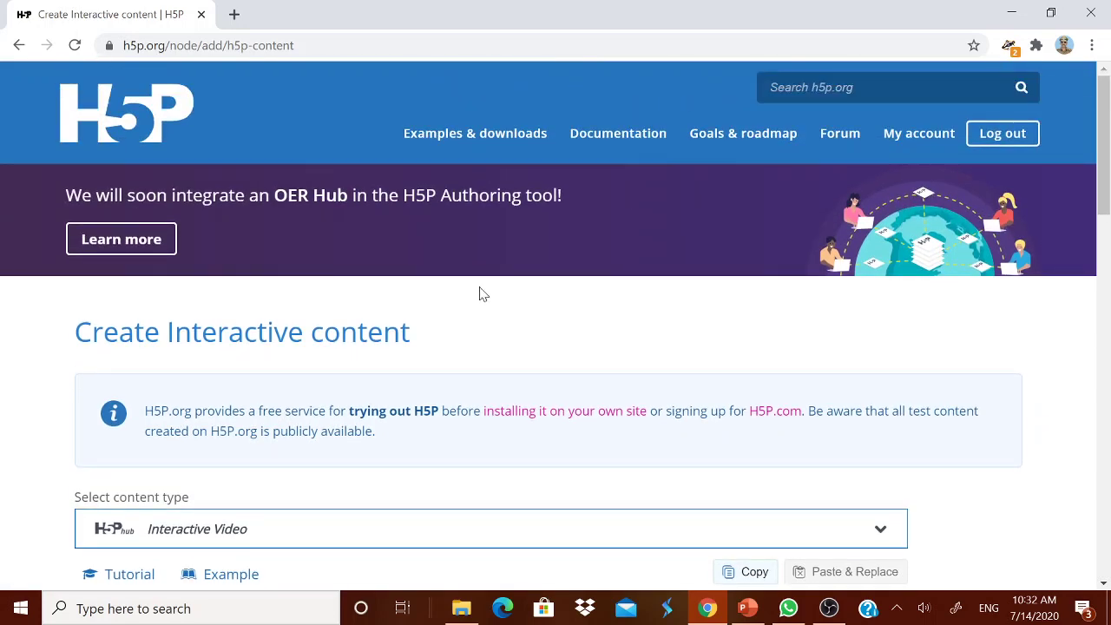
{"action": "left_click", "coordinate": [932, 144]}
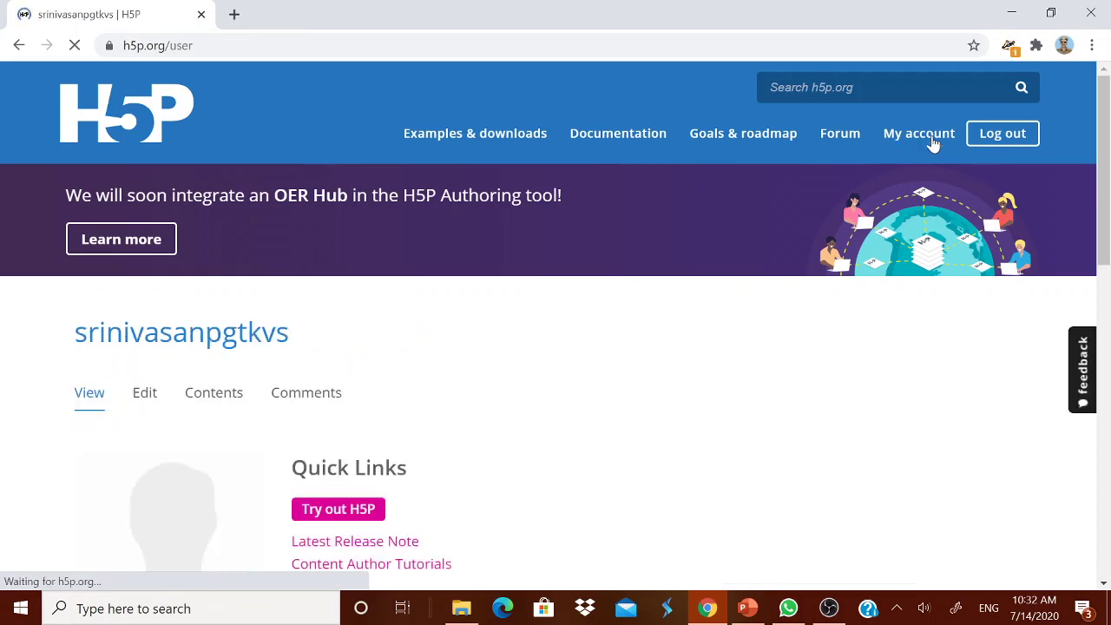
{"action": "scroll", "coordinate": [520, 443], "scroll_direction": "down", "scroll_amount": 5}
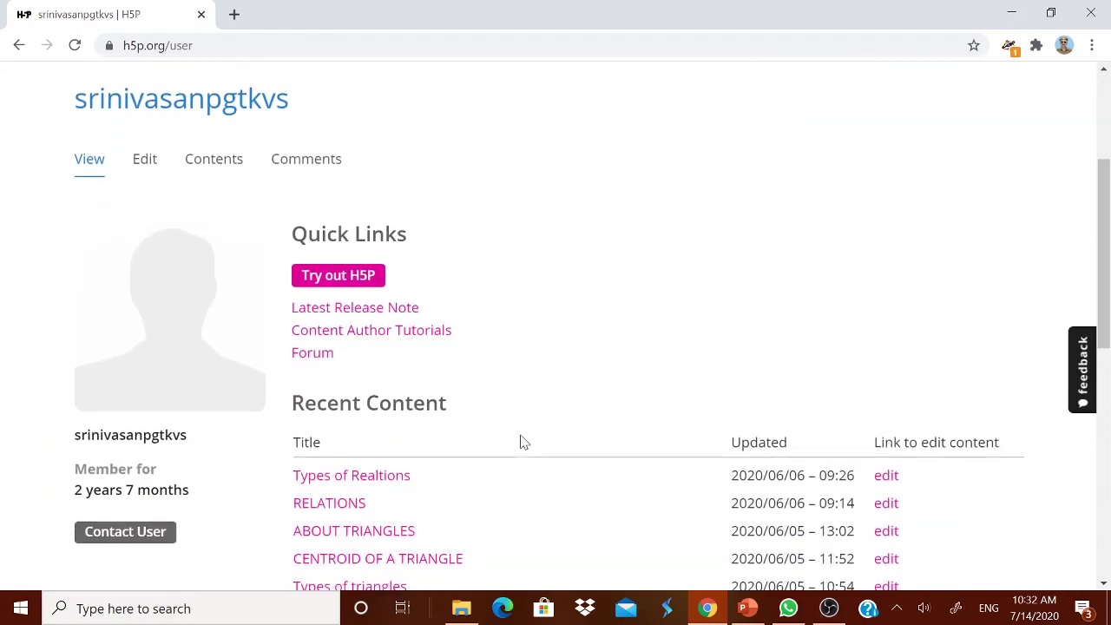
{"action": "left_click", "coordinate": [352, 430]}
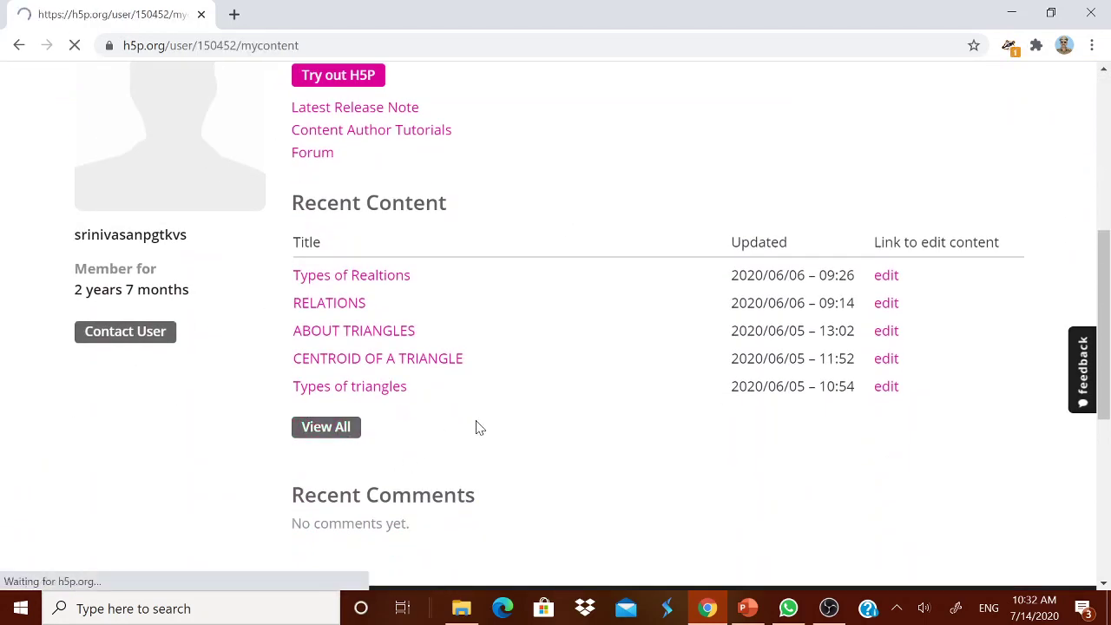
{"action": "scroll", "coordinate": [479, 427], "scroll_direction": "down", "scroll_amount": 3}
{"action": "scroll", "coordinate": [479, 427], "scroll_direction": "down", "scroll_amount": 1}
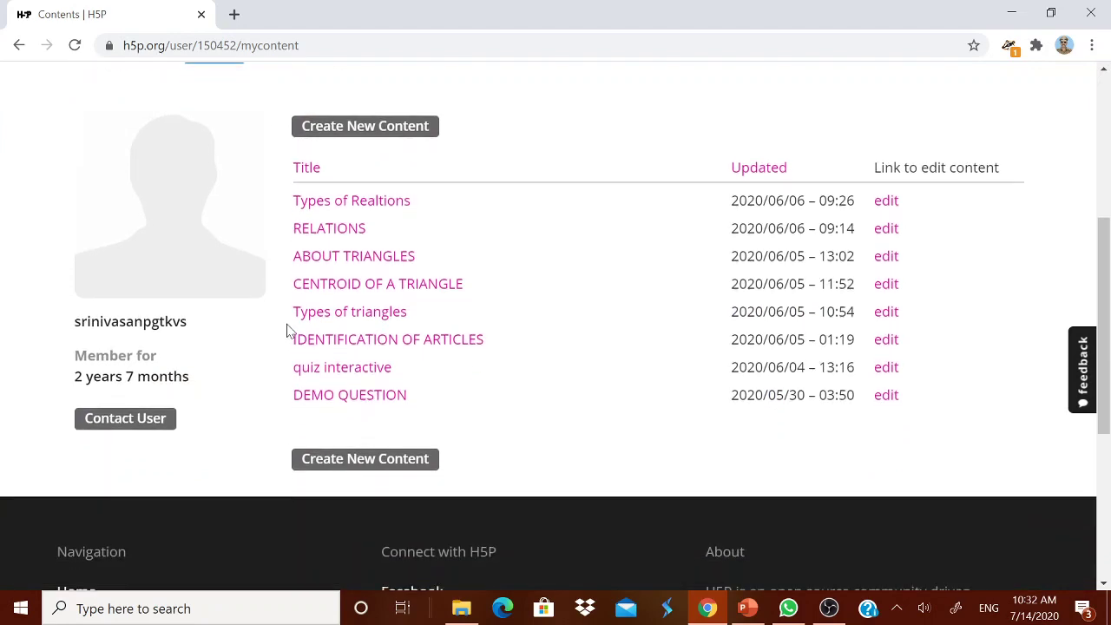
- Open the ABOUT TRIANGLES content and fill the blank for the triangle with all sides equal with "Equilateral Traingle"
{"action": "left_click", "coordinate": [339, 257]}
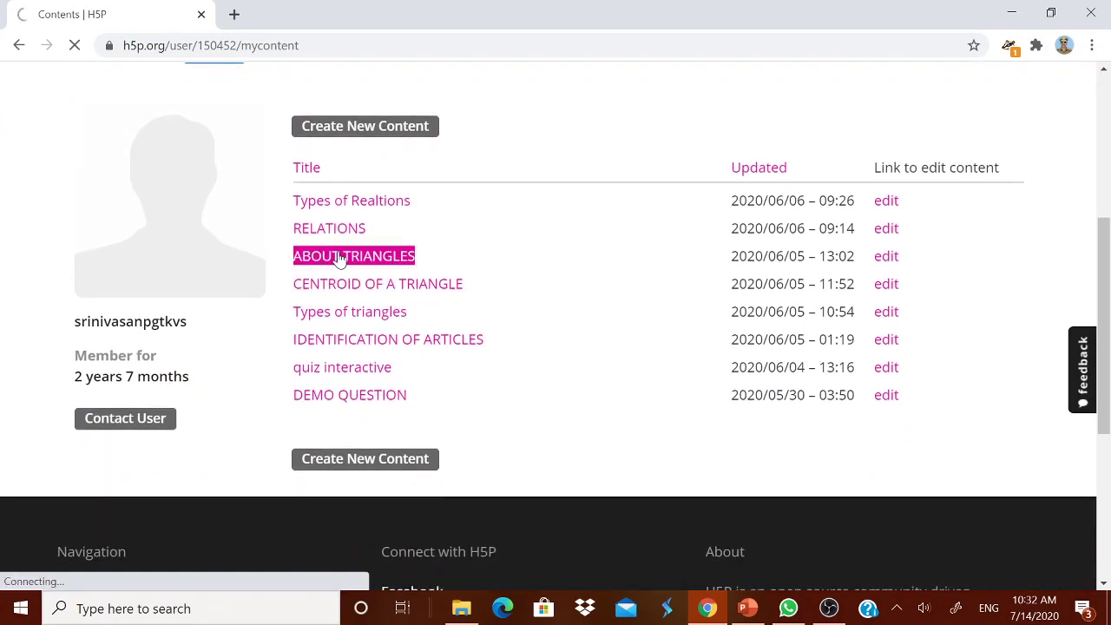
{"action": "scroll", "coordinate": [478, 307], "scroll_direction": "down", "scroll_amount": 4}
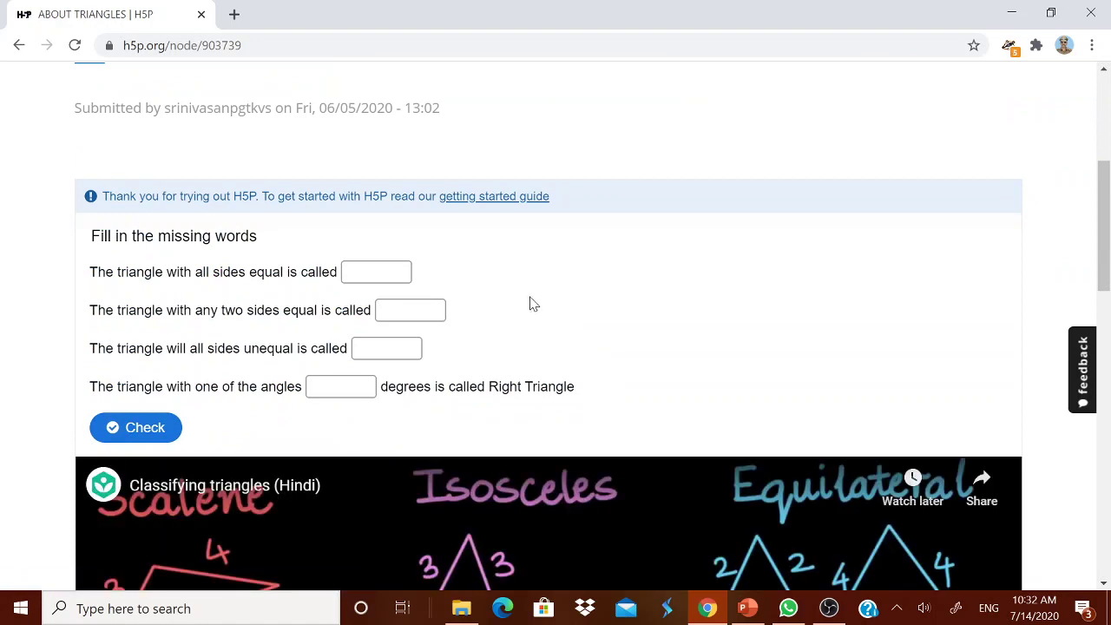
{"action": "left_click", "coordinate": [376, 273]}
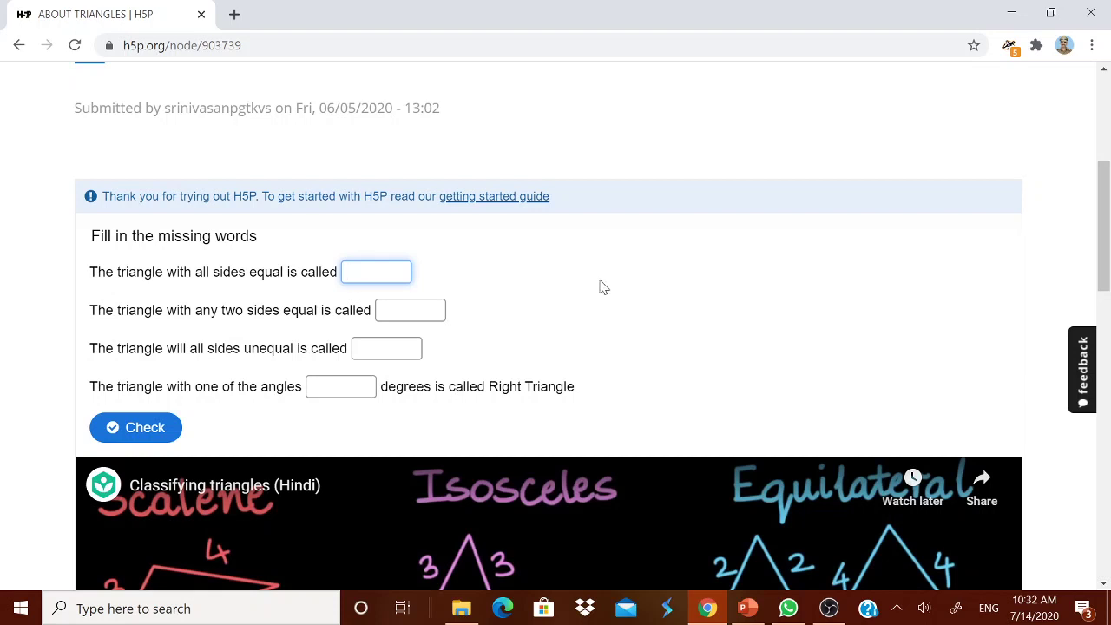
{"action": "type", "text": "Equilateral Trai"}
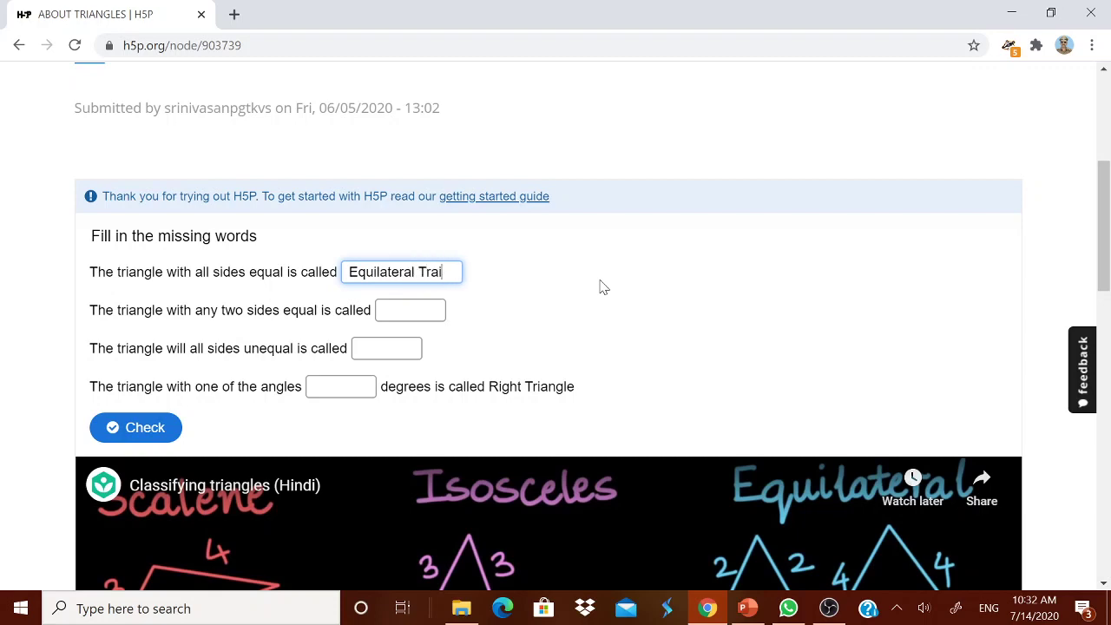
{"action": "type", "text": "ngle"}
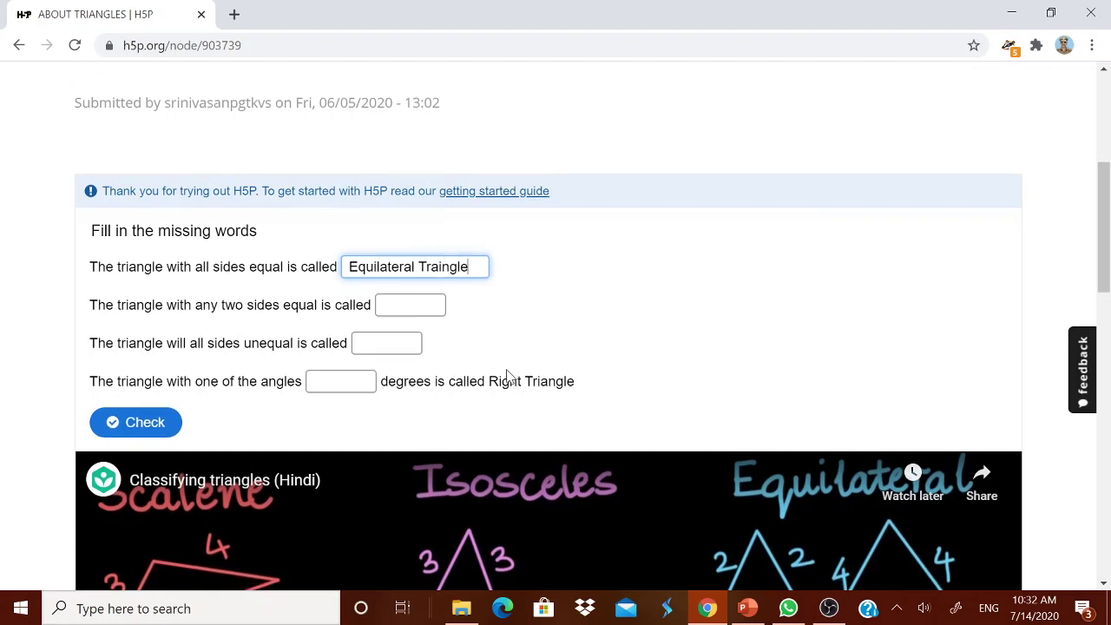
- Look through the ABOUT TRIANGLES page, from the missing-words questions past the embedded video to the word-placement task
{"action": "scroll", "coordinate": [510, 377], "scroll_direction": "down", "scroll_amount": 7}
{"action": "scroll", "coordinate": [508, 377], "scroll_direction": "up", "scroll_amount": 5}
{"action": "scroll", "coordinate": [454, 258], "scroll_direction": "up", "scroll_amount": 6}
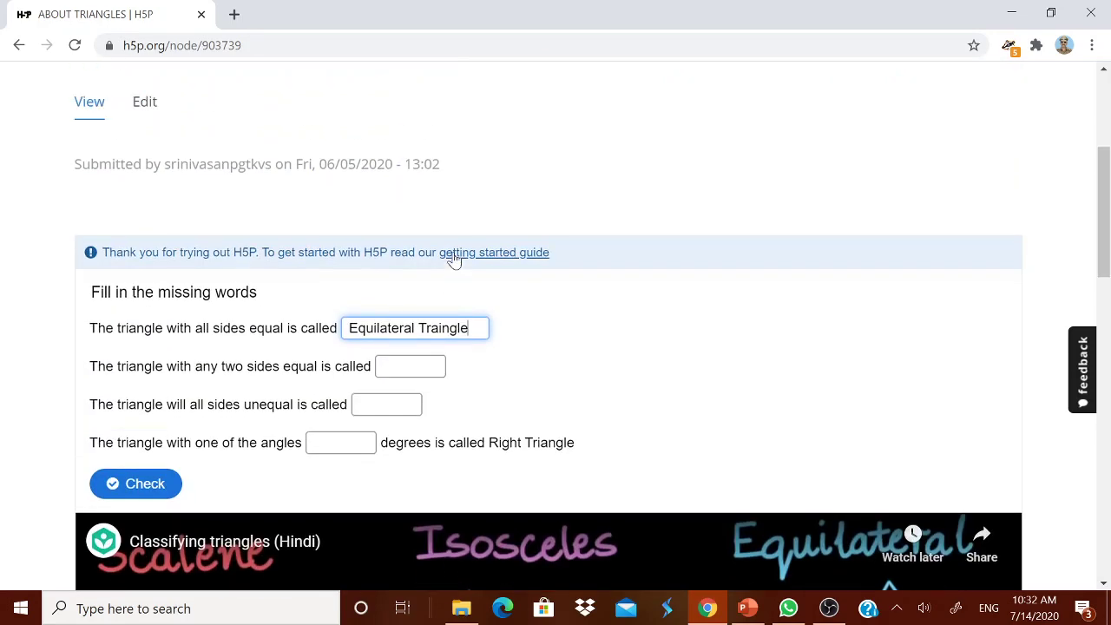
{"action": "scroll", "coordinate": [494, 290], "scroll_direction": "down", "scroll_amount": 3}
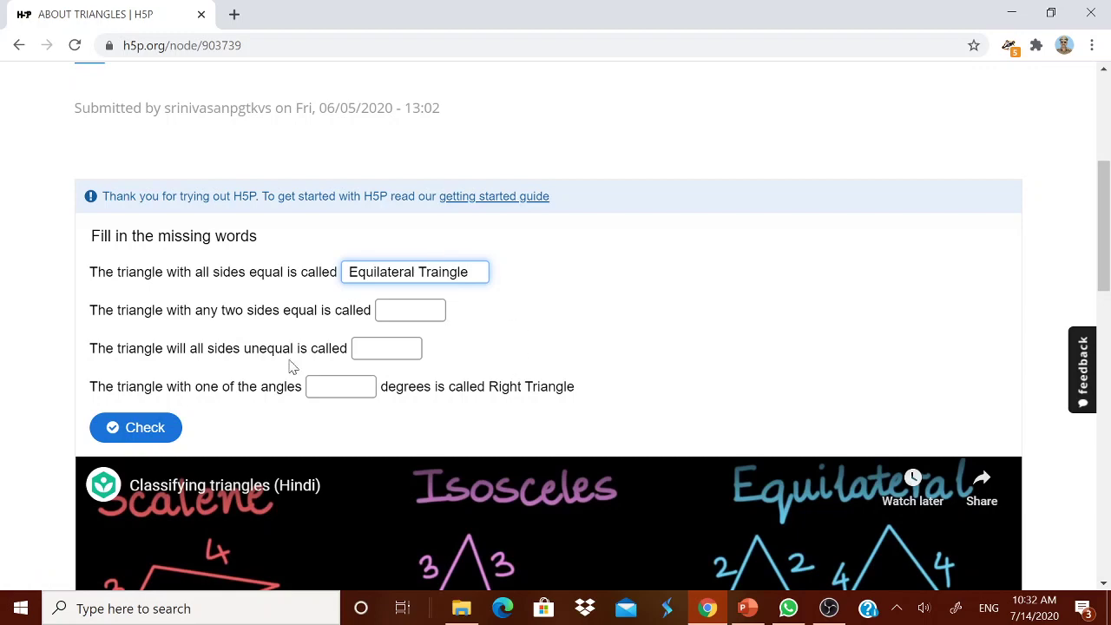
{"action": "scroll", "coordinate": [285, 315], "scroll_direction": "down", "scroll_amount": 4}
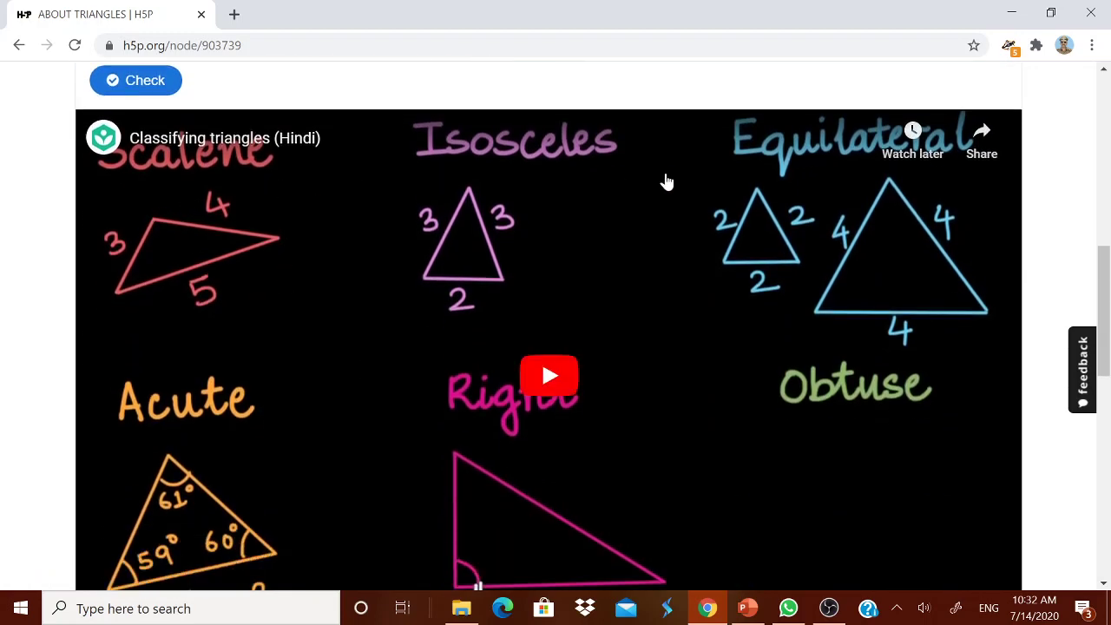
{"action": "scroll", "coordinate": [414, 119], "scroll_direction": "down", "scroll_amount": 4}
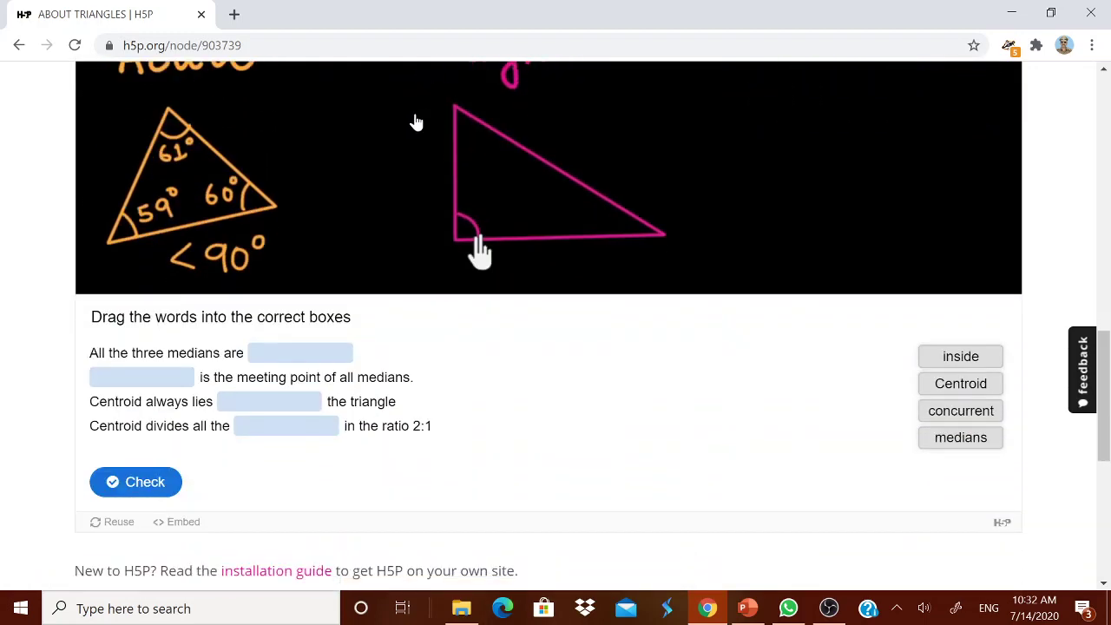
{"action": "scroll", "coordinate": [486, 216], "scroll_direction": "down", "scroll_amount": 1}
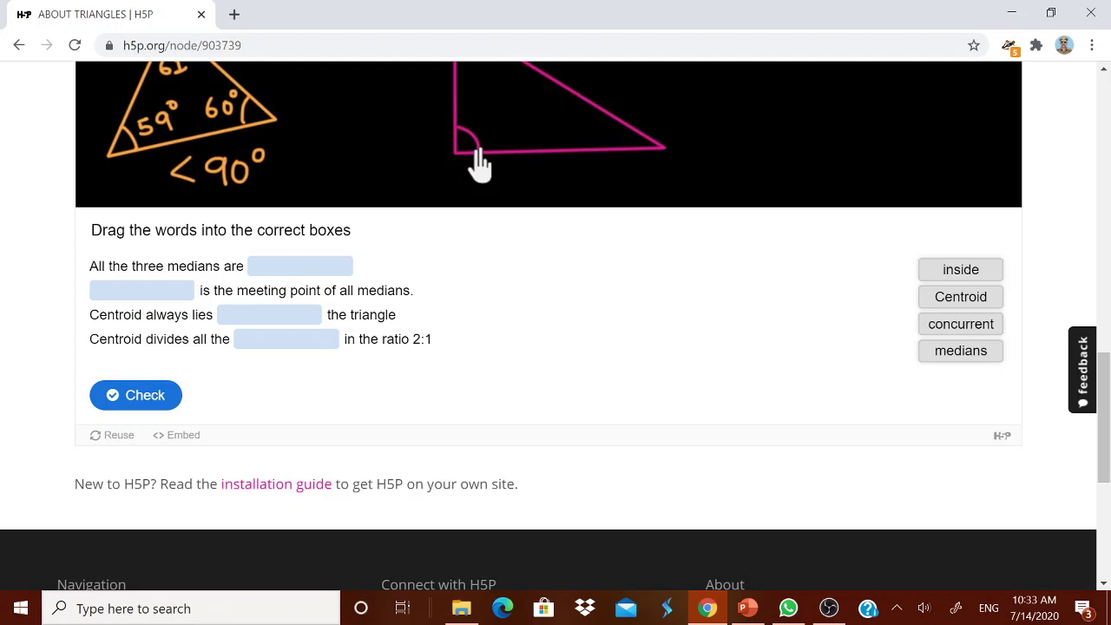
- Place concurrent, Centroid, inside and medians, in that order, in the blanks of the four sentences and check the answers
{"action": "left_click_drag", "start_coordinate": [934, 335], "coordinate": [271, 262]}
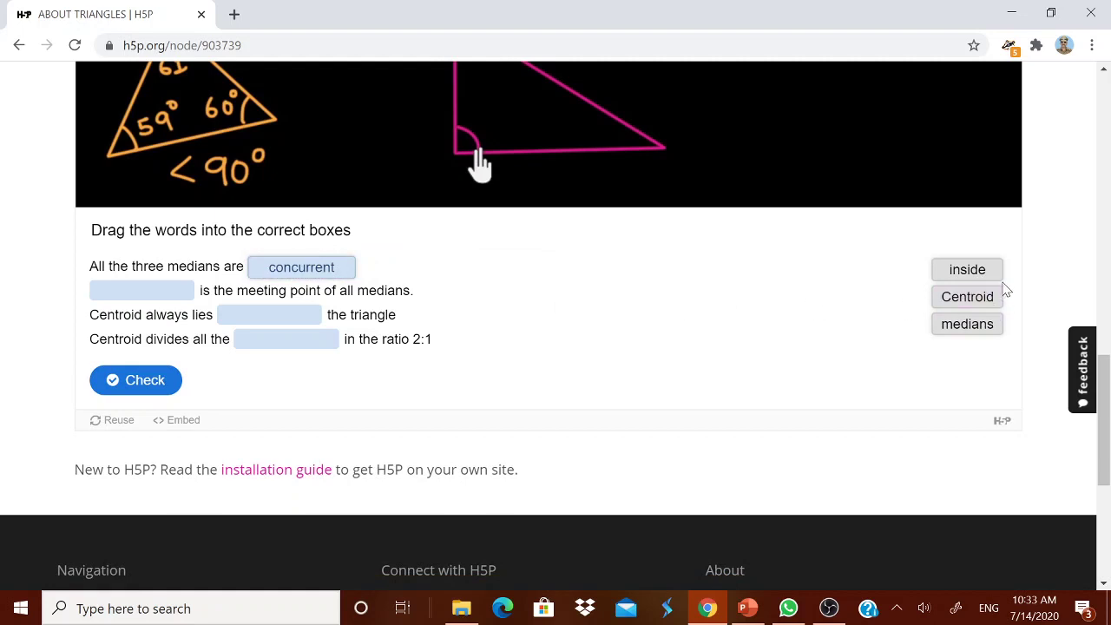
{"action": "left_click_drag", "start_coordinate": [979, 303], "coordinate": [143, 290]}
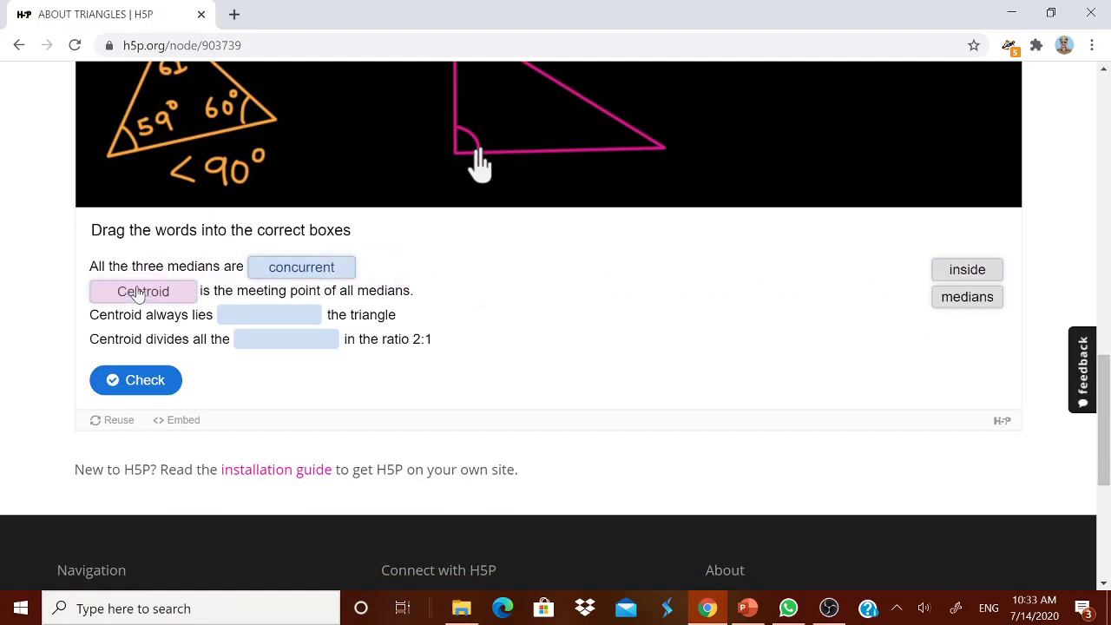
{"action": "left_click_drag", "start_coordinate": [965, 272], "coordinate": [278, 330]}
{"action": "left_click_drag", "start_coordinate": [976, 270], "coordinate": [250, 382]}
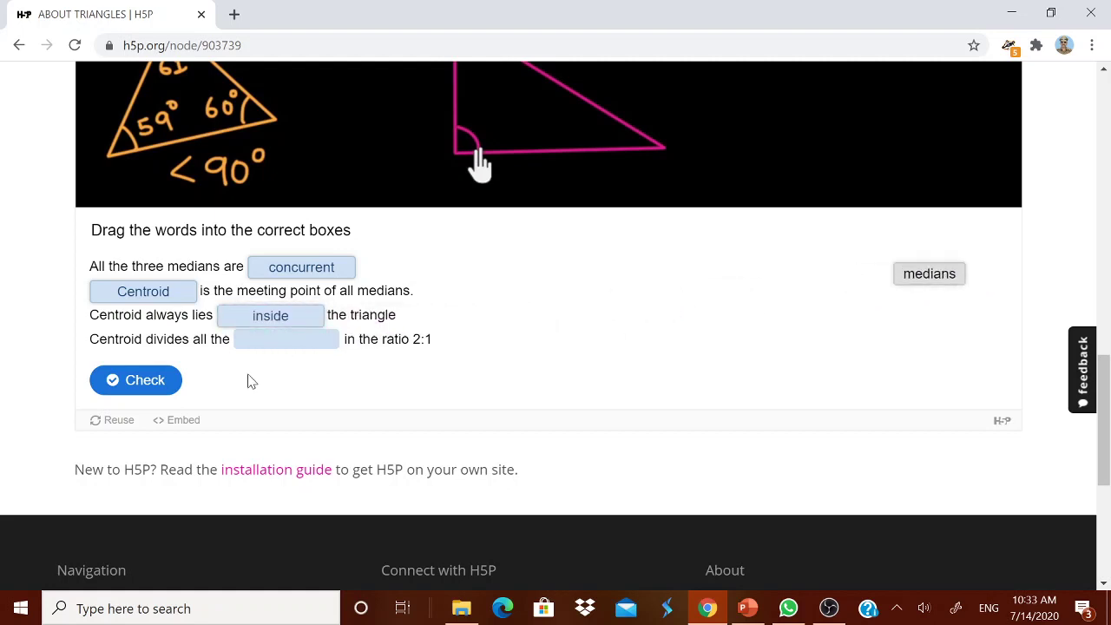
{"action": "left_click_drag", "start_coordinate": [972, 271], "coordinate": [293, 343]}
{"action": "left_click", "coordinate": [136, 384]}
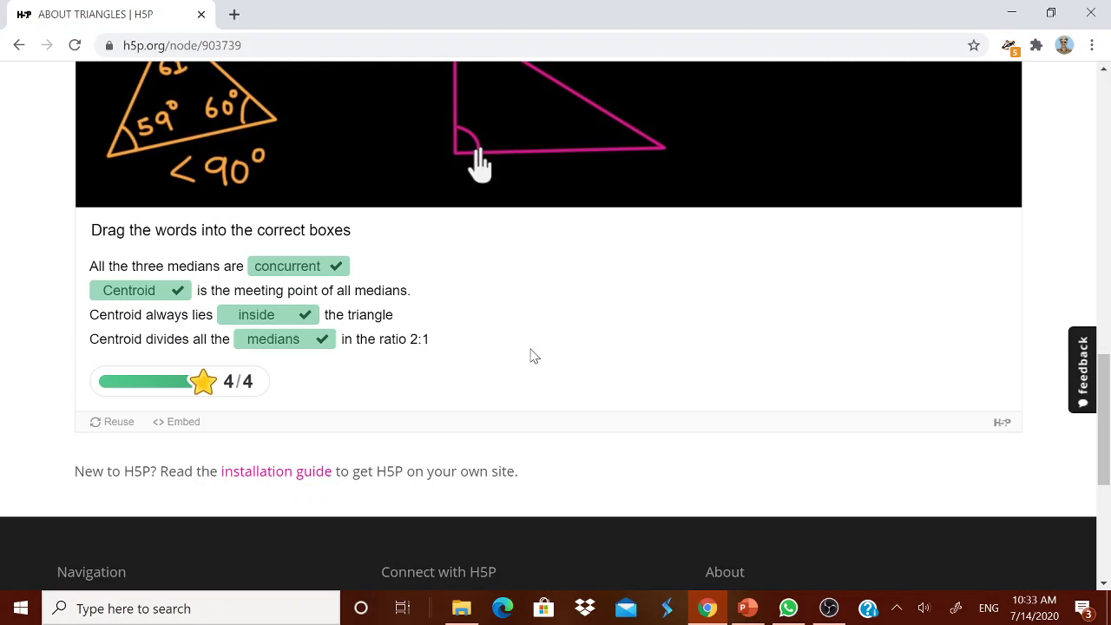
- Return to the account's full contents list and open the "quiz interactive" content
{"action": "scroll", "coordinate": [532, 356], "scroll_direction": "up", "scroll_amount": 20}
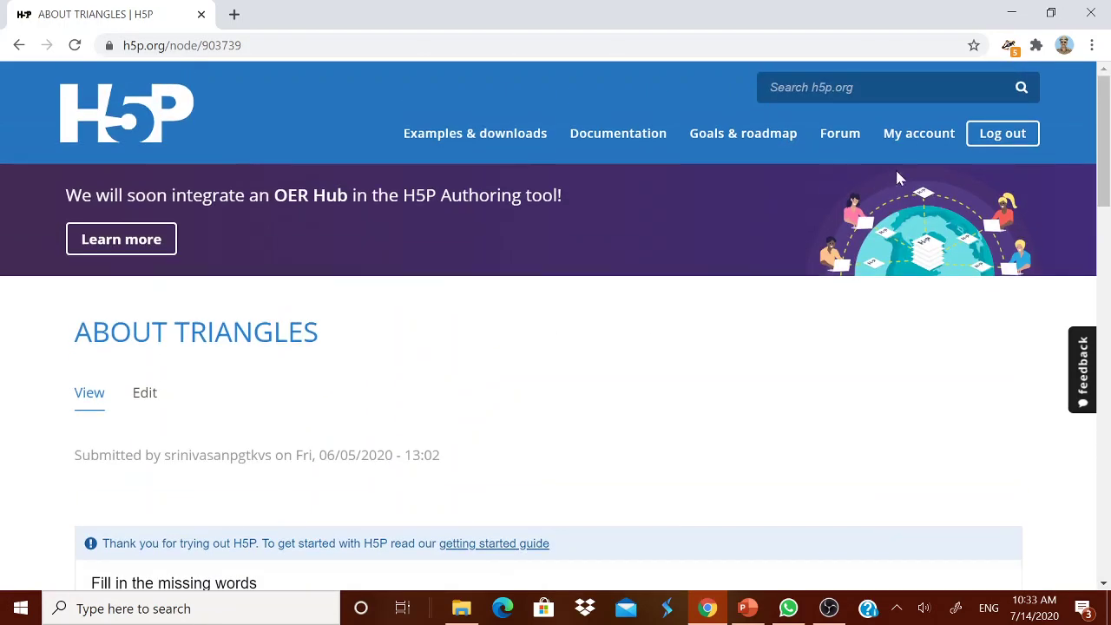
{"action": "left_click", "coordinate": [915, 141]}
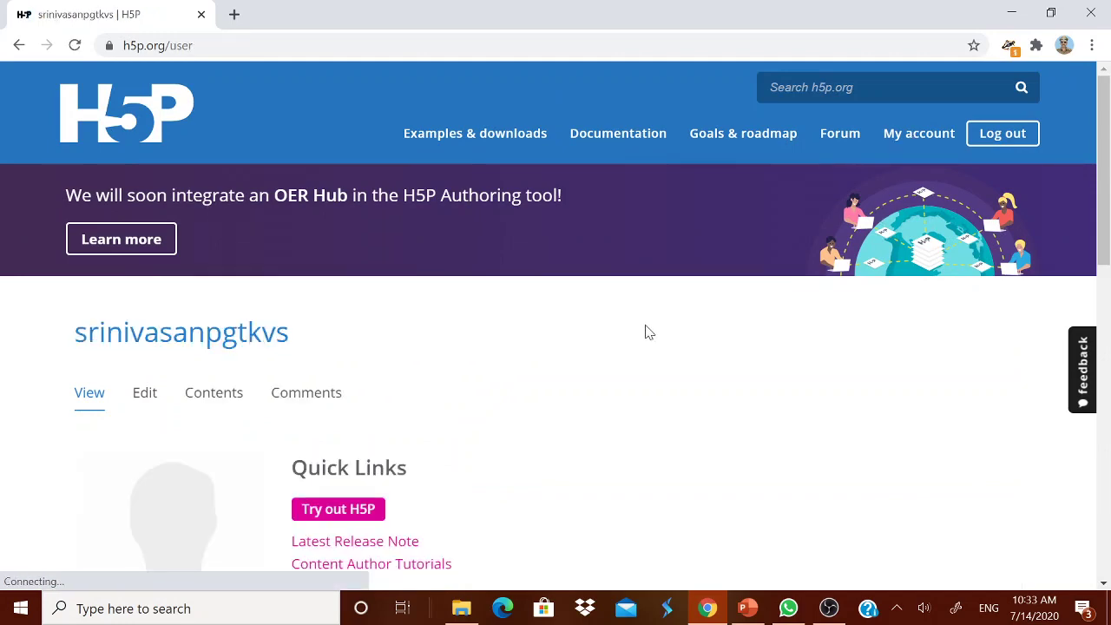
{"action": "scroll", "coordinate": [647, 332], "scroll_direction": "down", "scroll_amount": 6}
{"action": "left_click", "coordinate": [330, 347]}
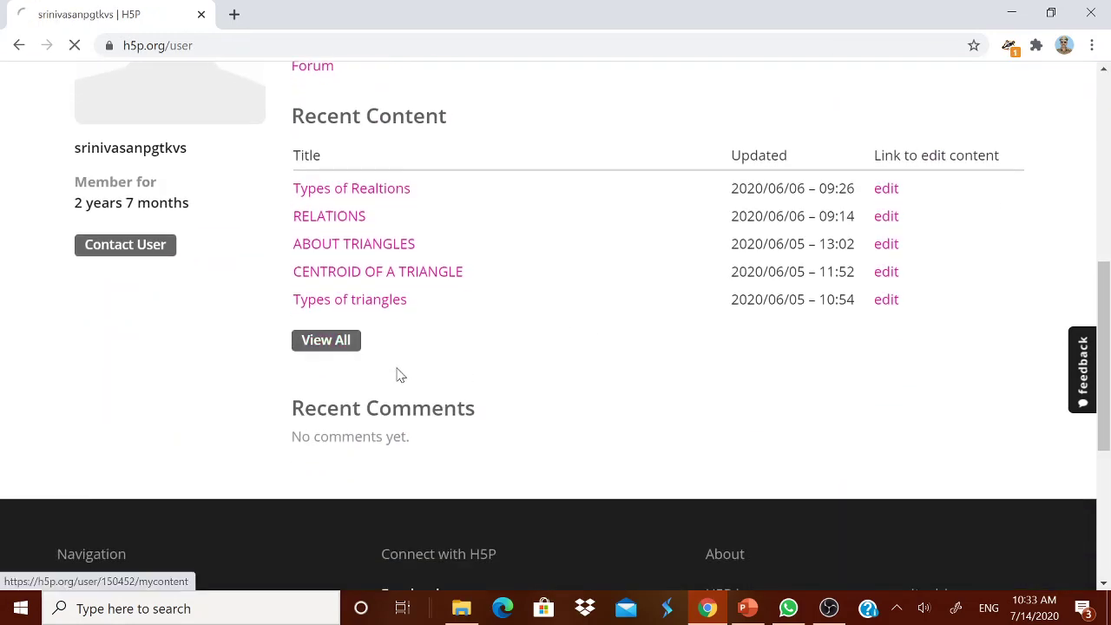
{"action": "scroll", "coordinate": [445, 382], "scroll_direction": "down", "scroll_amount": 5}
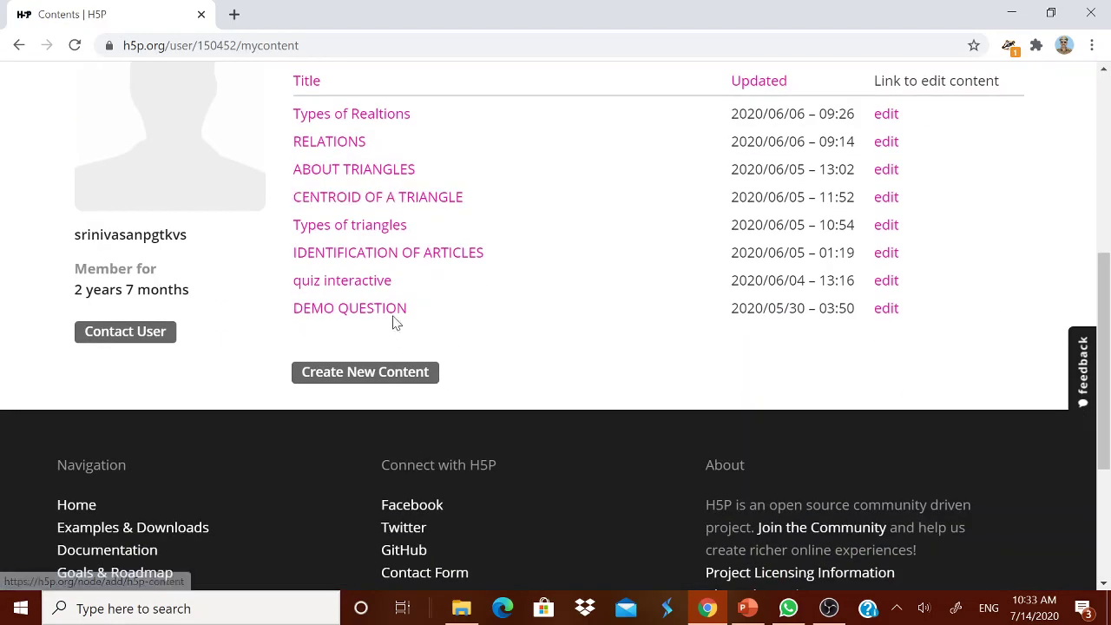
{"action": "left_click", "coordinate": [372, 286]}
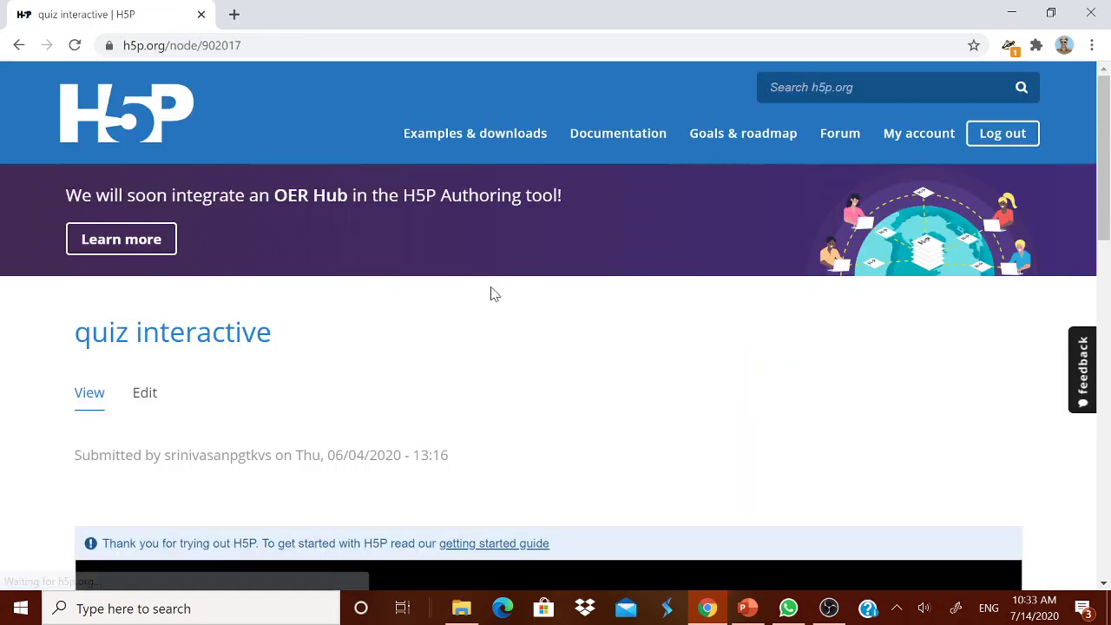
- Play the FOSS IN MATHS interactive video and skip ahead to its question marker at 0:47
{"action": "scroll", "coordinate": [491, 293], "scroll_direction": "down", "scroll_amount": 5}
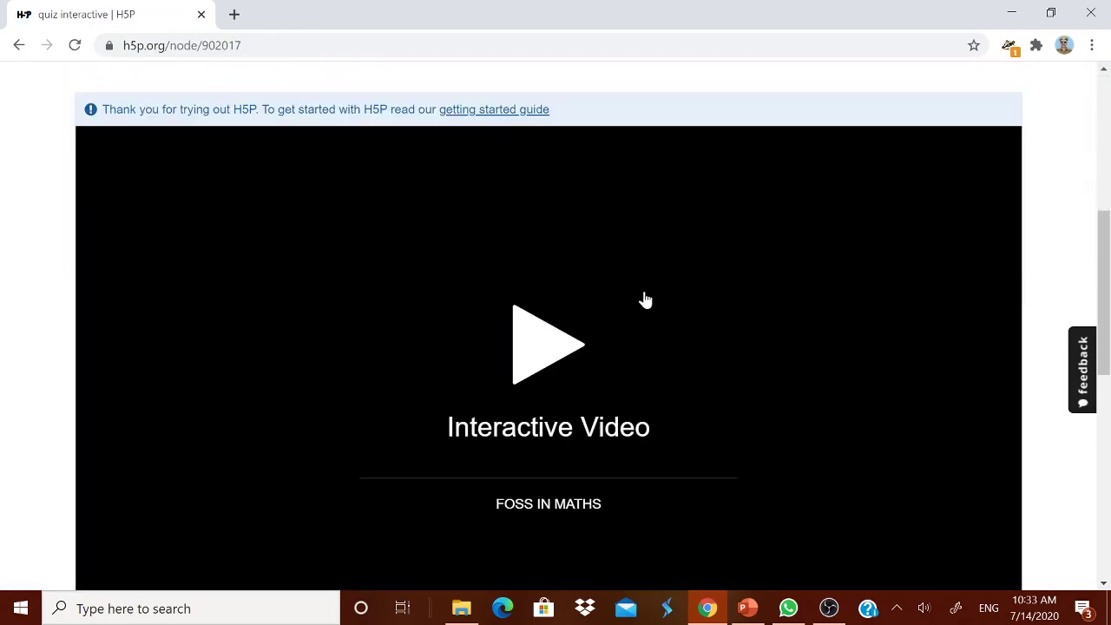
{"action": "left_click", "coordinate": [580, 351]}
{"action": "scroll", "coordinate": [854, 304], "scroll_direction": "down", "scroll_amount": 3}
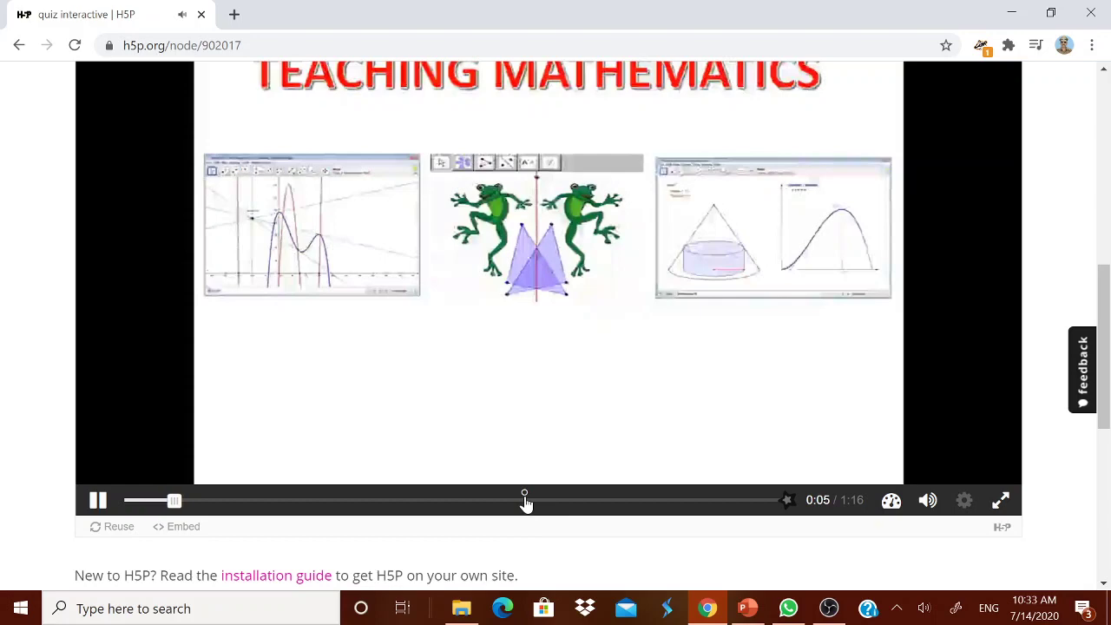
{"action": "left_click", "coordinate": [525, 500]}
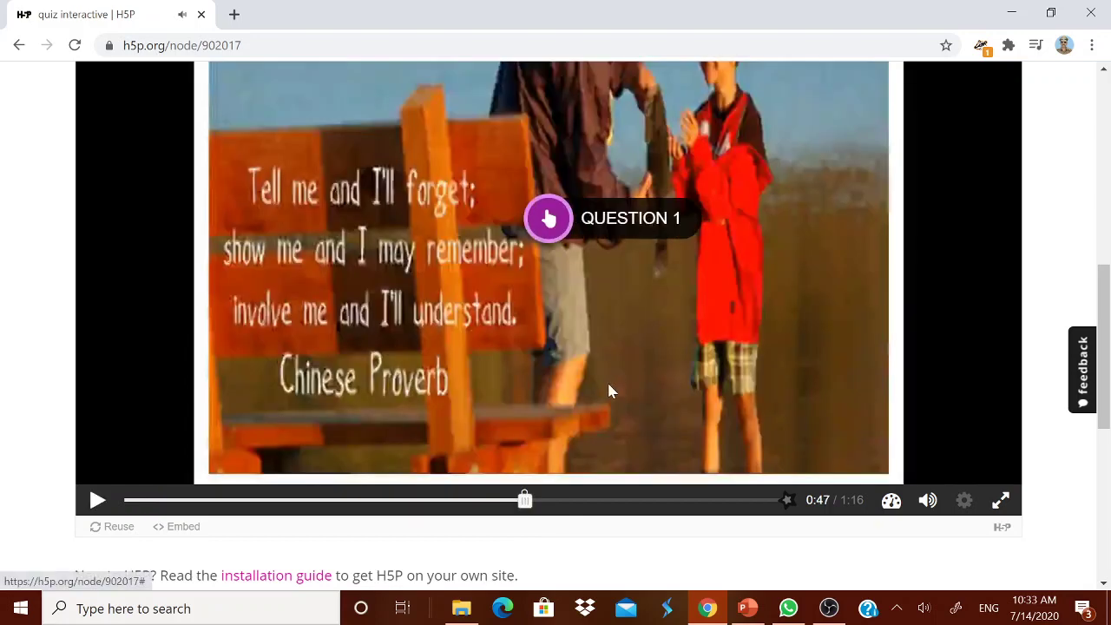
- Answer QUESTION 1 with BOOKS, check it, continue the video and pause it, and return to the page's beginning
{"action": "left_click", "coordinate": [625, 227]}
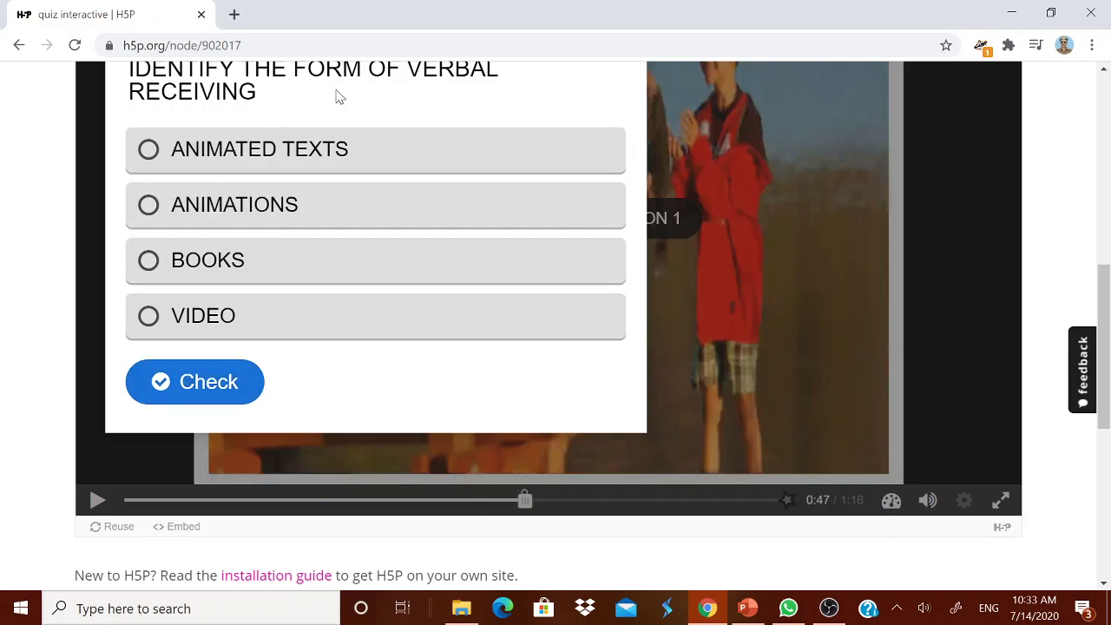
{"action": "left_click", "coordinate": [155, 276]}
{"action": "left_click", "coordinate": [186, 391]}
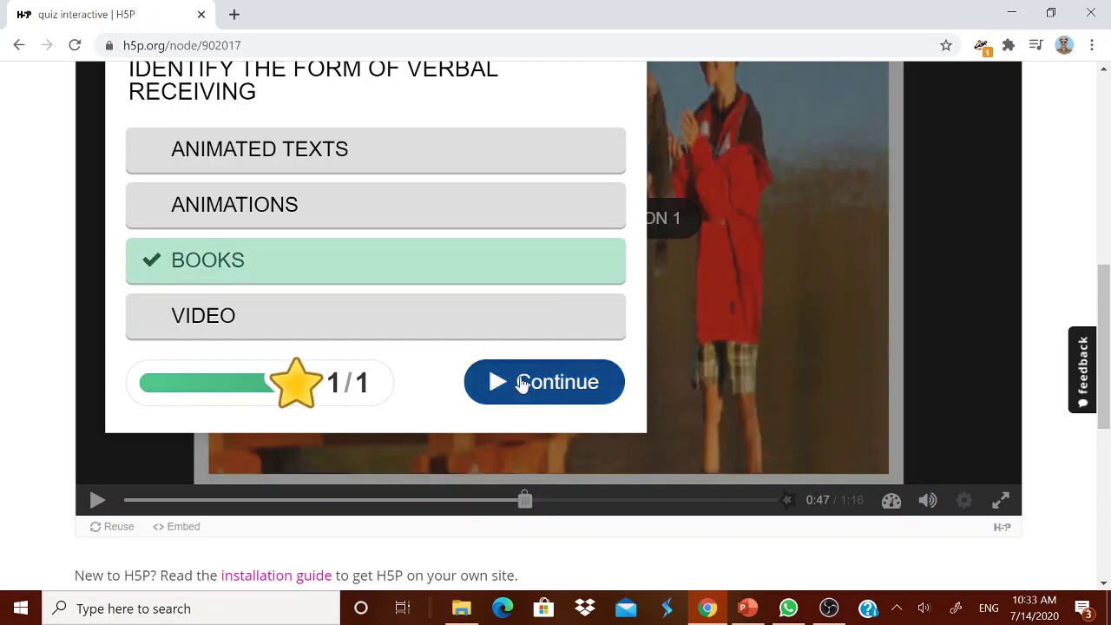
{"action": "left_click", "coordinate": [518, 385]}
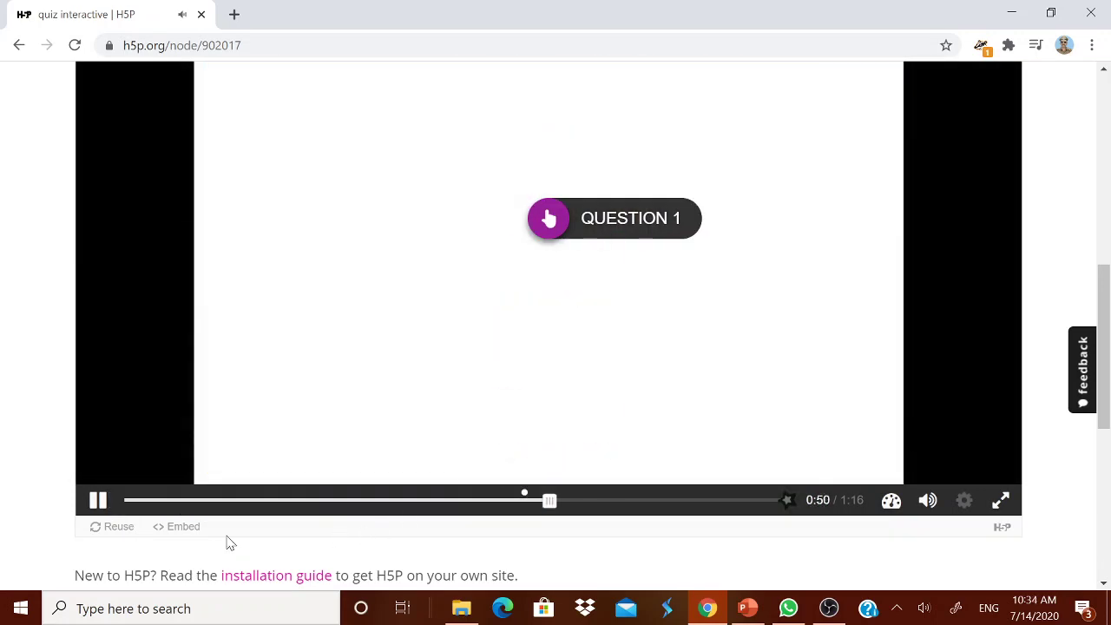
{"action": "left_click", "coordinate": [98, 501]}
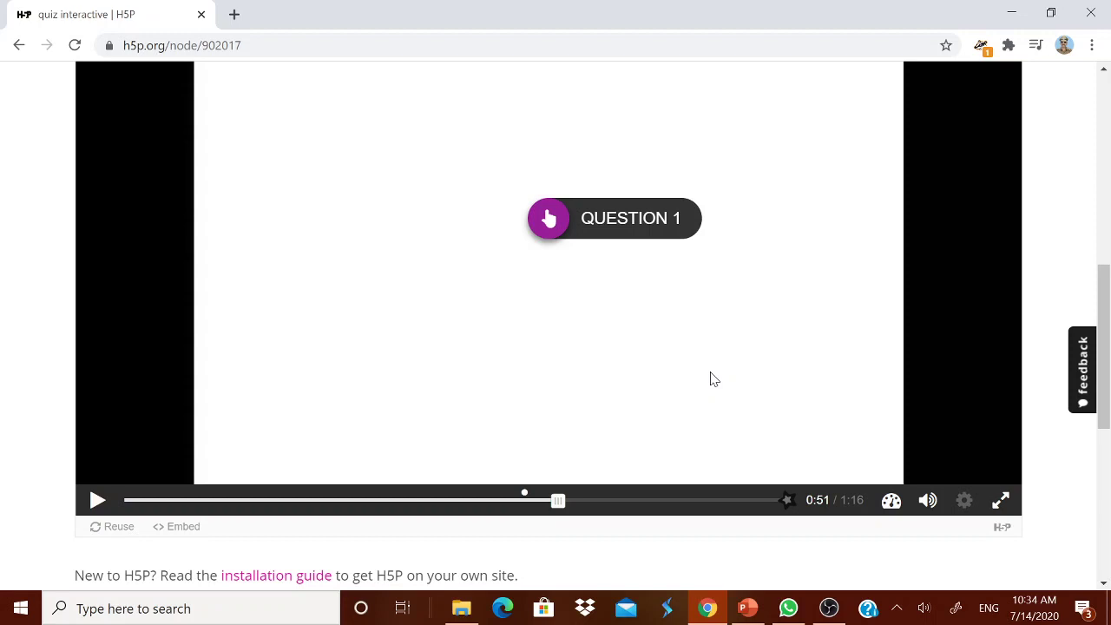
{"action": "scroll", "coordinate": [704, 381], "scroll_direction": "up", "scroll_amount": 8}
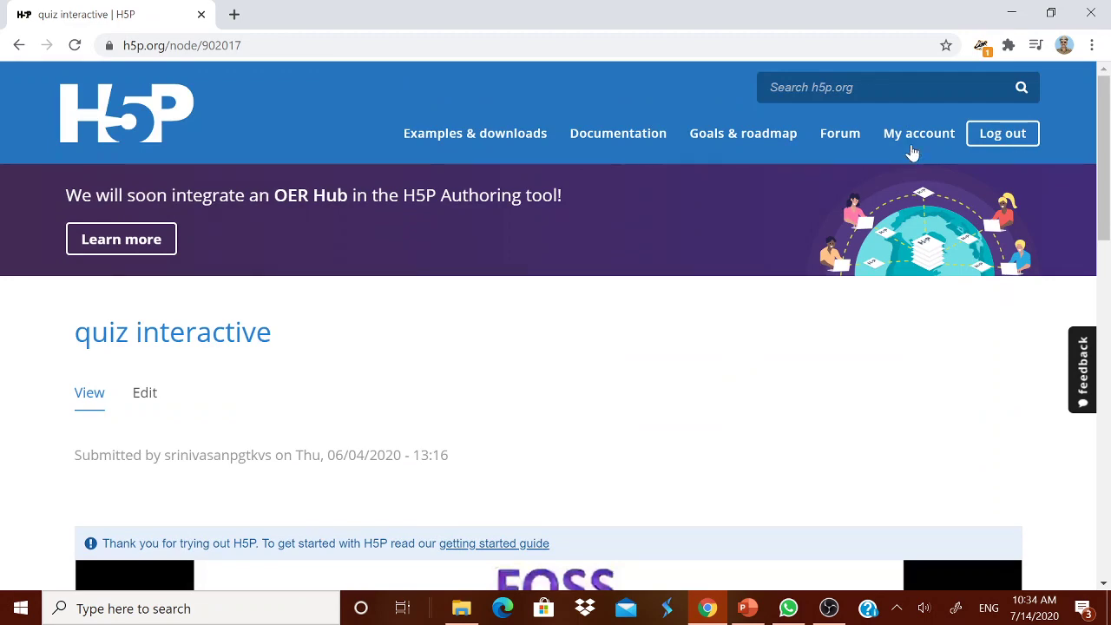
- Return to the account's full contents list and open the "IDENTIFICATION OF ARTICLES" content
{"action": "left_click", "coordinate": [912, 147]}
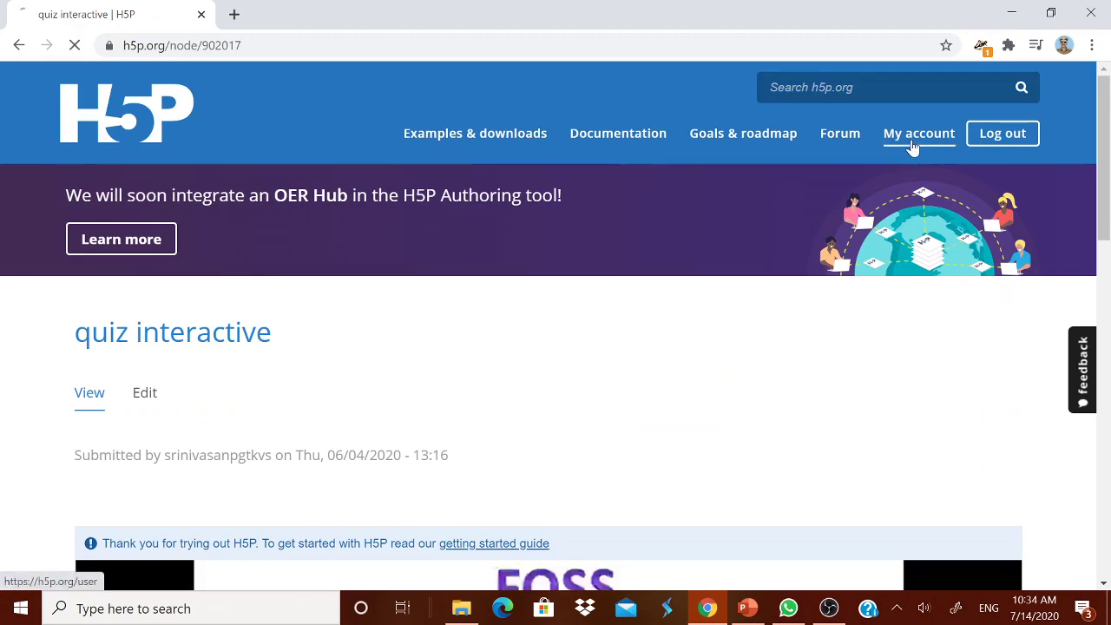
{"action": "scroll", "coordinate": [660, 299], "scroll_direction": "down", "scroll_amount": 1}
{"action": "scroll", "coordinate": [660, 305], "scroll_direction": "down", "scroll_amount": 4}
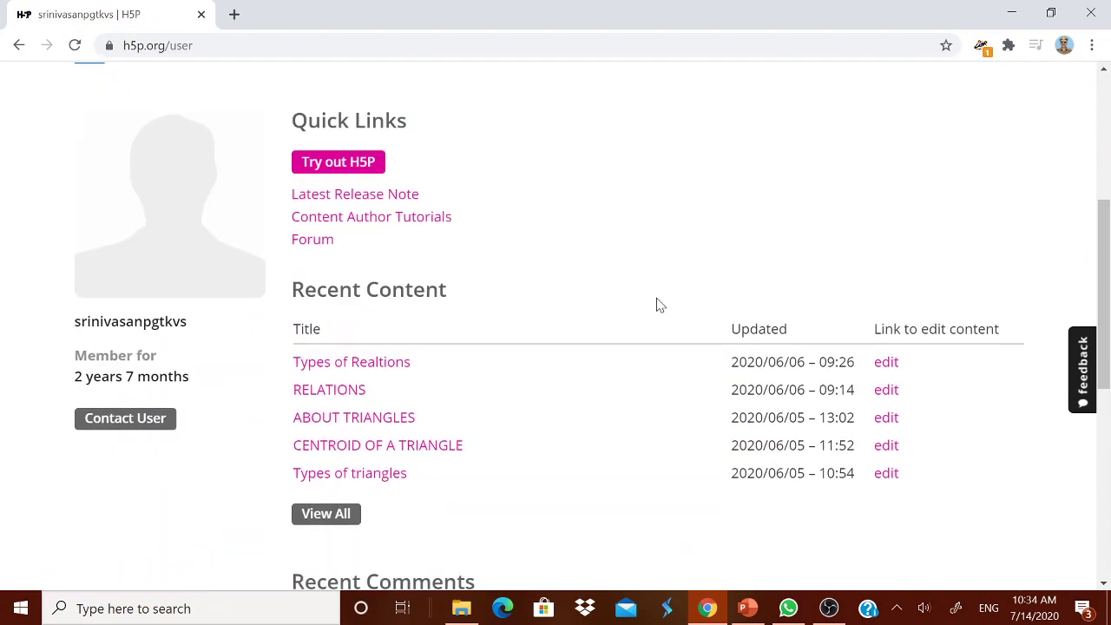
{"action": "left_click", "coordinate": [333, 425]}
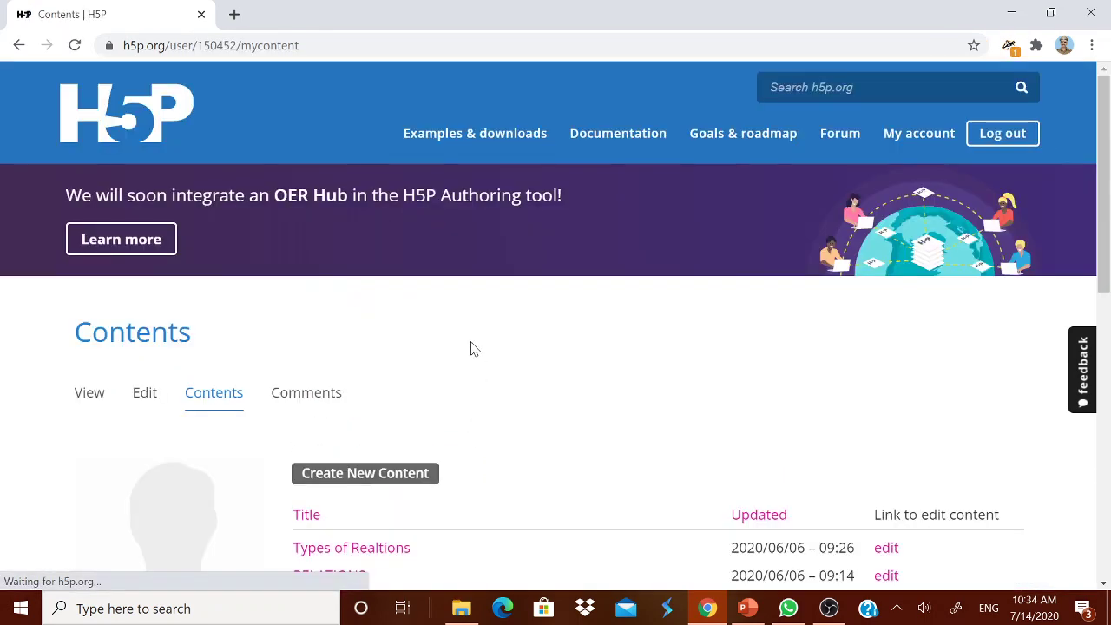
{"action": "scroll", "coordinate": [471, 347], "scroll_direction": "down", "scroll_amount": 4}
{"action": "triple_click", "coordinate": [289, 340]}
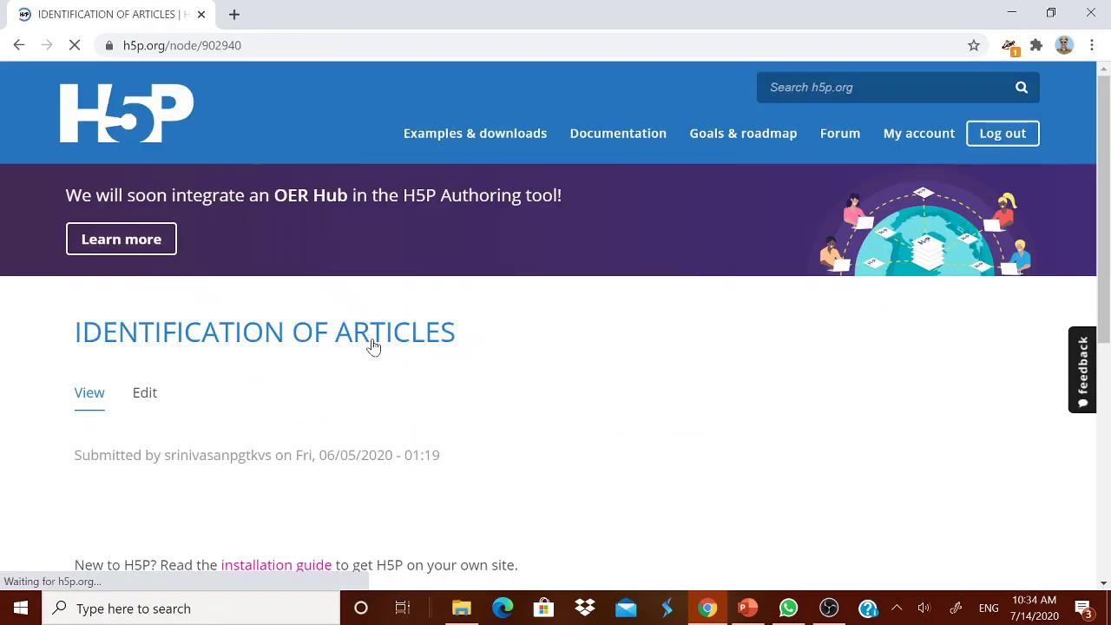
- Mark both occurrences of "the" and the "a" before "terrible" as articles in the sentences, and check the answers
{"action": "scroll", "coordinate": [373, 345], "scroll_direction": "down", "scroll_amount": 6}
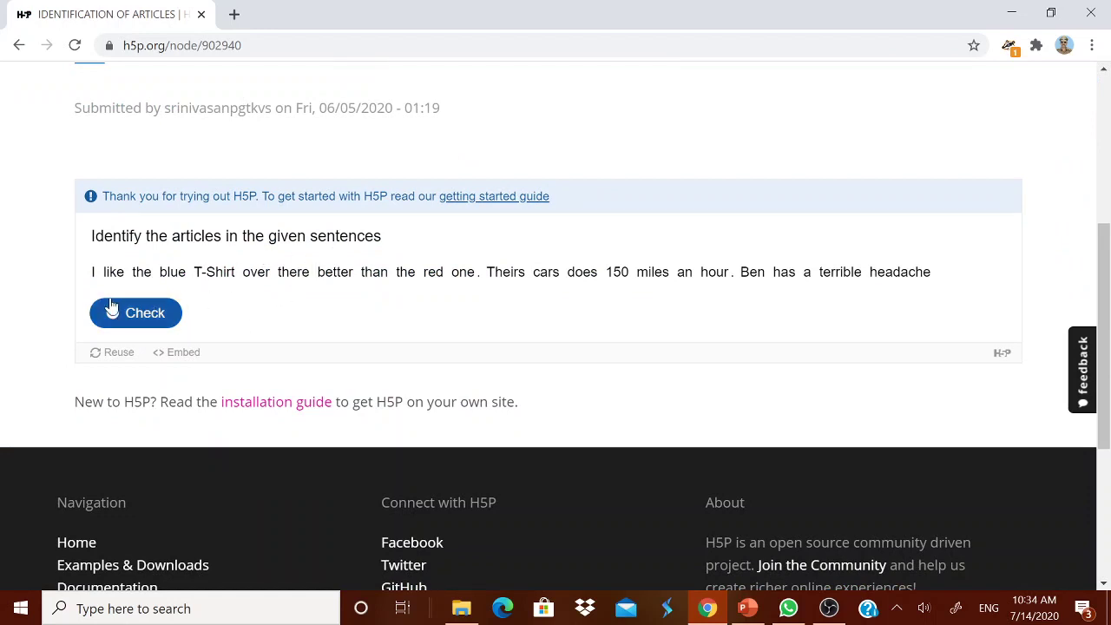
{"action": "left_click", "coordinate": [140, 277]}
{"action": "left_click", "coordinate": [404, 277]}
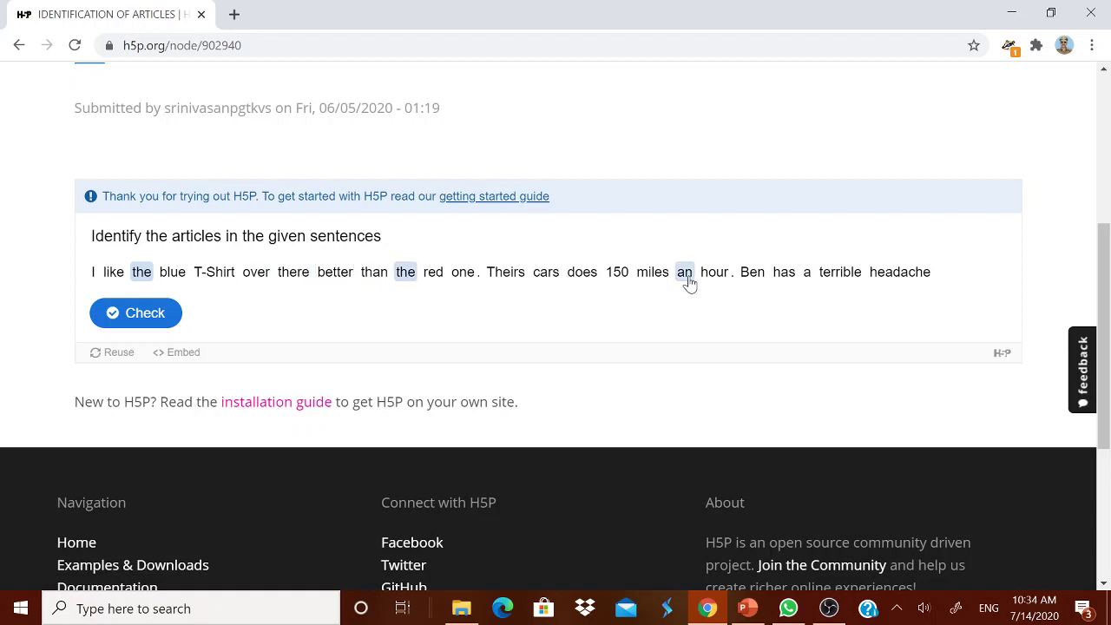
{"action": "left_click", "coordinate": [807, 276]}
{"action": "left_click", "coordinate": [173, 319]}
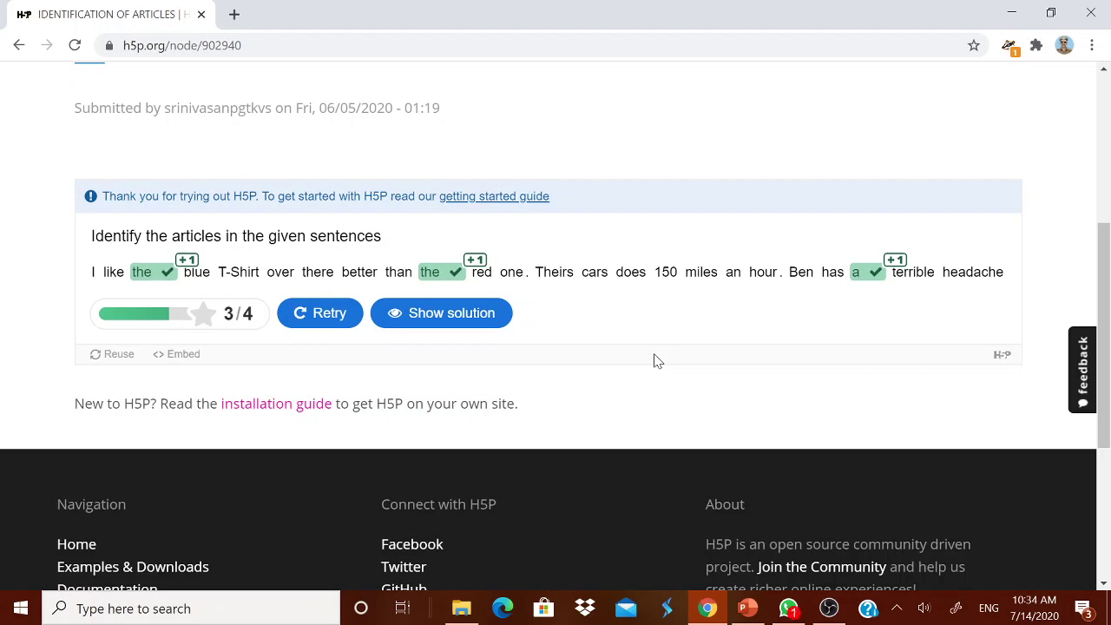
- Go back to the account's complete list of contents and open "DEMO QUESTION"
{"action": "scroll", "coordinate": [657, 361], "scroll_direction": "up", "scroll_amount": 4}
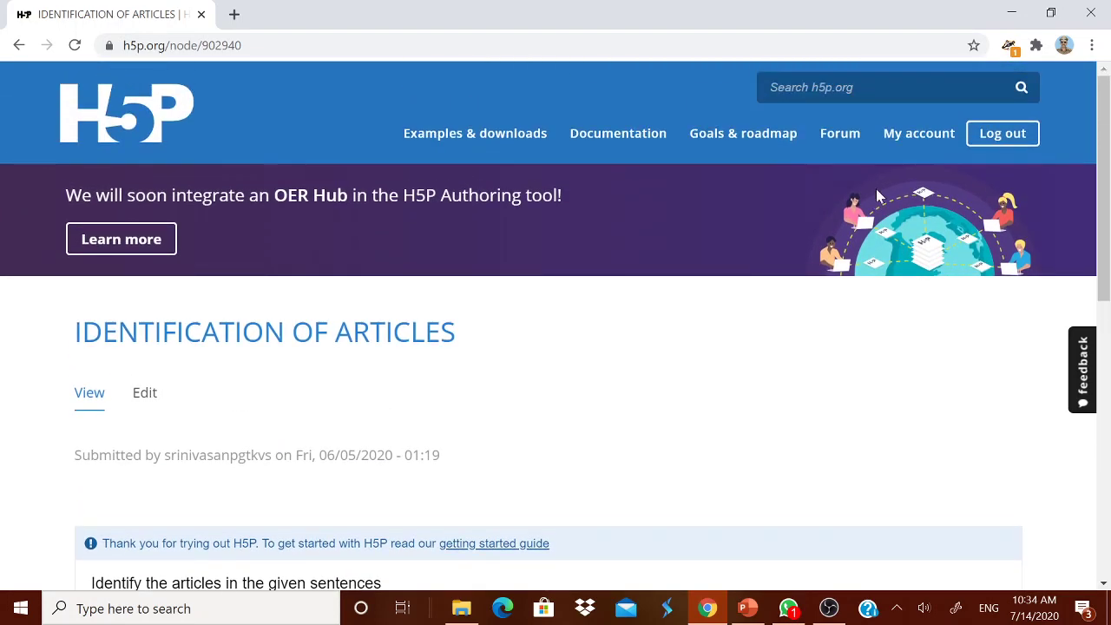
{"action": "left_click", "coordinate": [907, 146]}
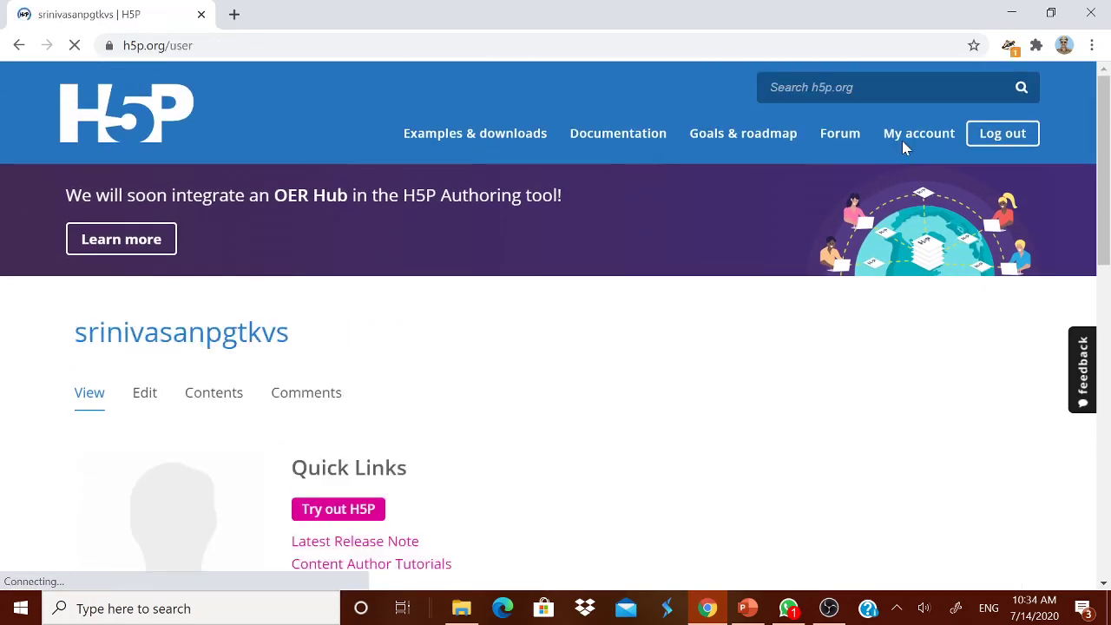
{"action": "scroll", "coordinate": [538, 330], "scroll_direction": "down", "scroll_amount": 1}
{"action": "scroll", "coordinate": [538, 334], "scroll_direction": "down", "scroll_amount": 5}
{"action": "left_click", "coordinate": [351, 338]}
{"action": "scroll", "coordinate": [448, 360], "scroll_direction": "down", "scroll_amount": 4}
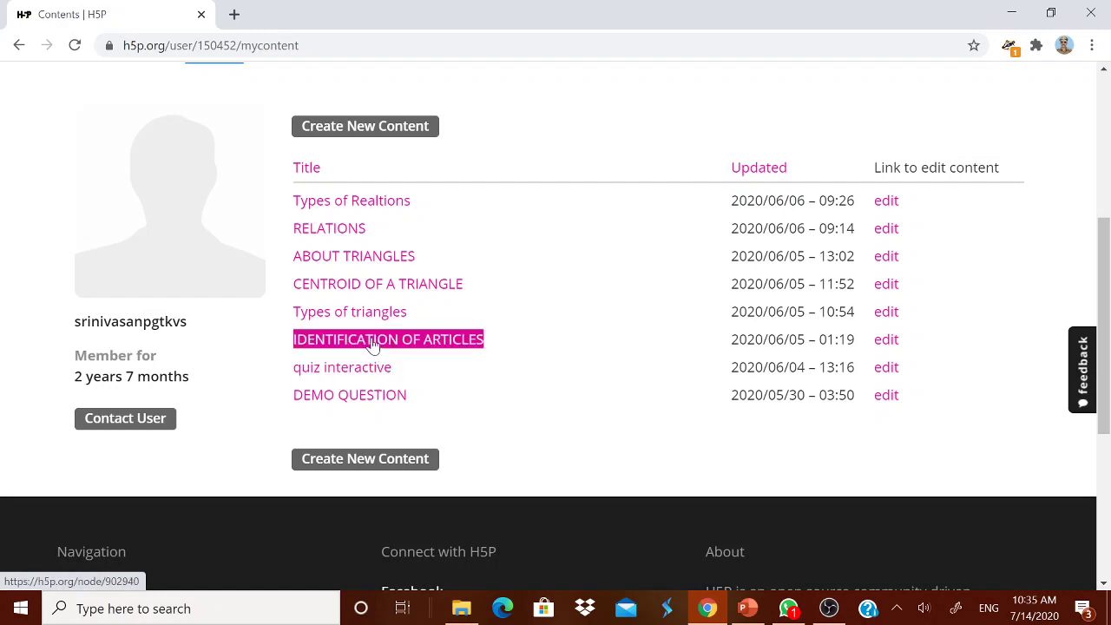
{"action": "left_click", "coordinate": [388, 398]}
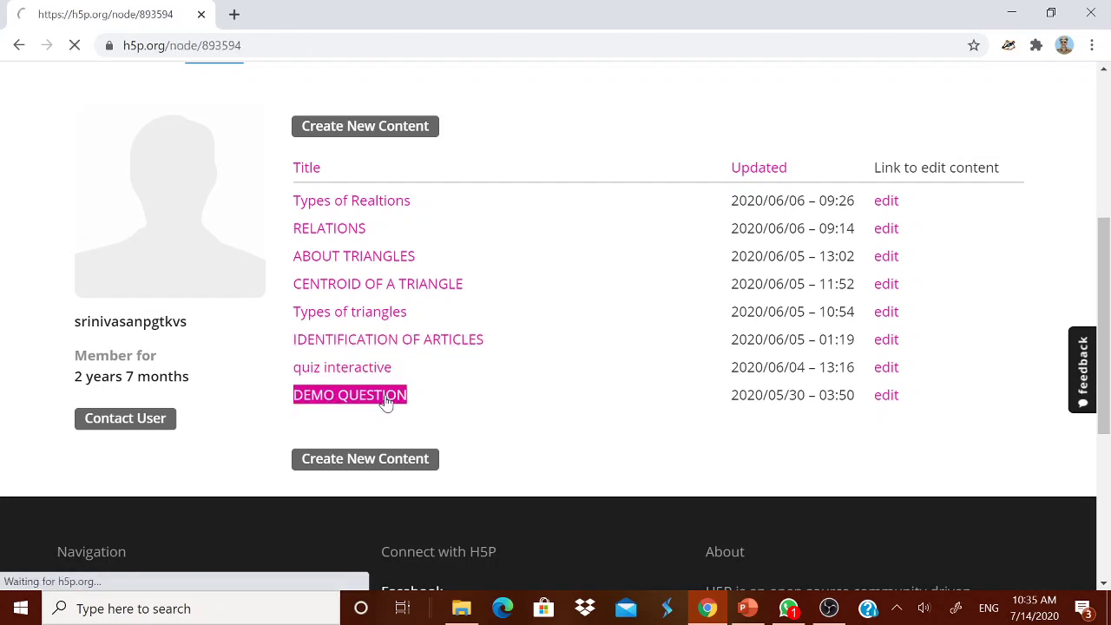
- Answer the "Identify this Indian cricketer" question with Rohit Sharma and check it
{"action": "scroll", "coordinate": [388, 399], "scroll_direction": "down", "scroll_amount": 4}
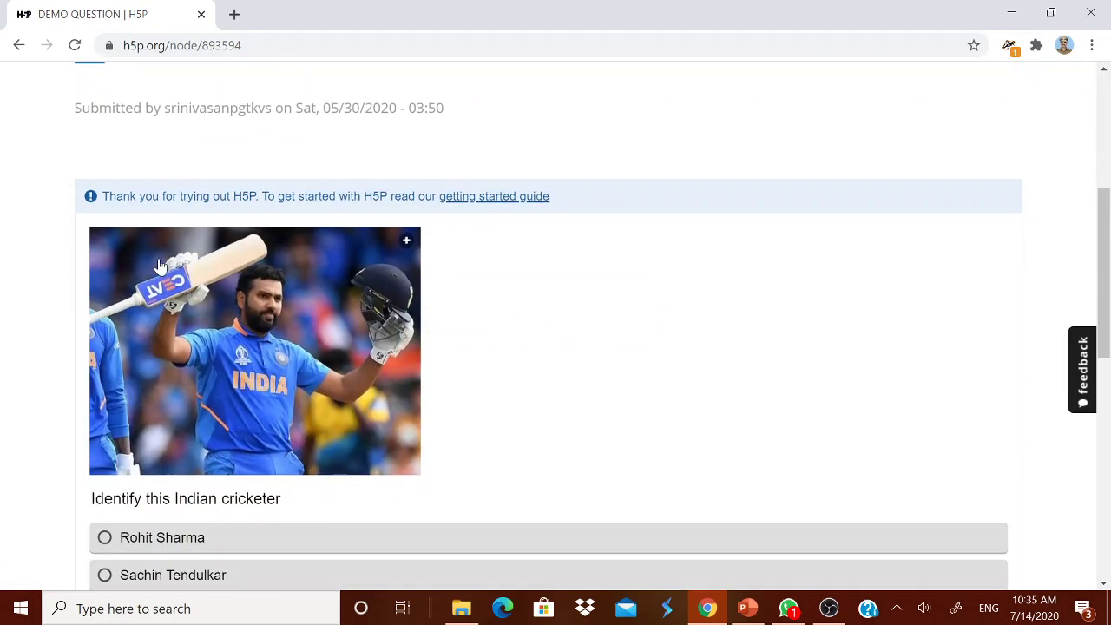
{"action": "scroll", "coordinate": [402, 427], "scroll_direction": "down", "scroll_amount": 2}
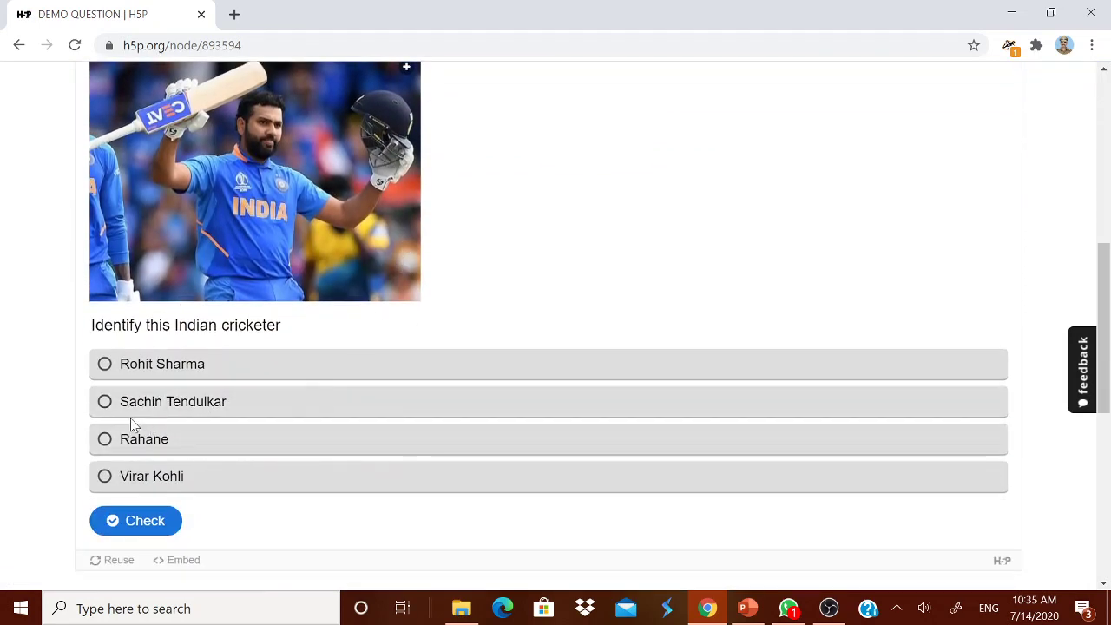
{"action": "left_click", "coordinate": [105, 366]}
{"action": "left_click", "coordinate": [131, 525]}
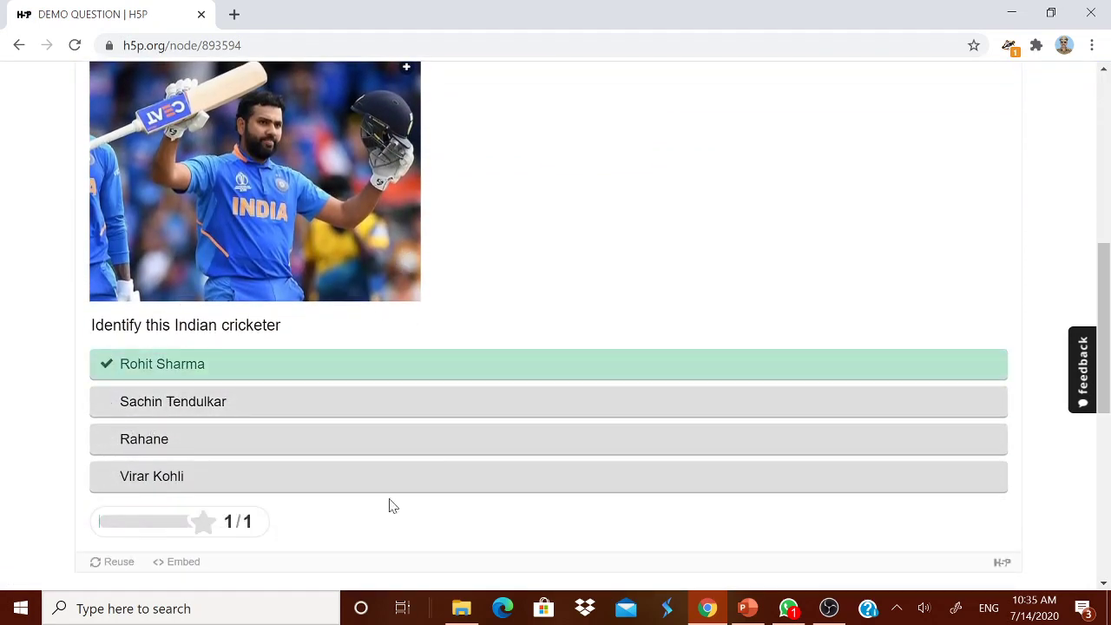
- Return to the account's full contents list and open the "CENTROID OF A TRIANGLE" content
{"action": "scroll", "coordinate": [675, 208], "scroll_direction": "up", "scroll_amount": 2}
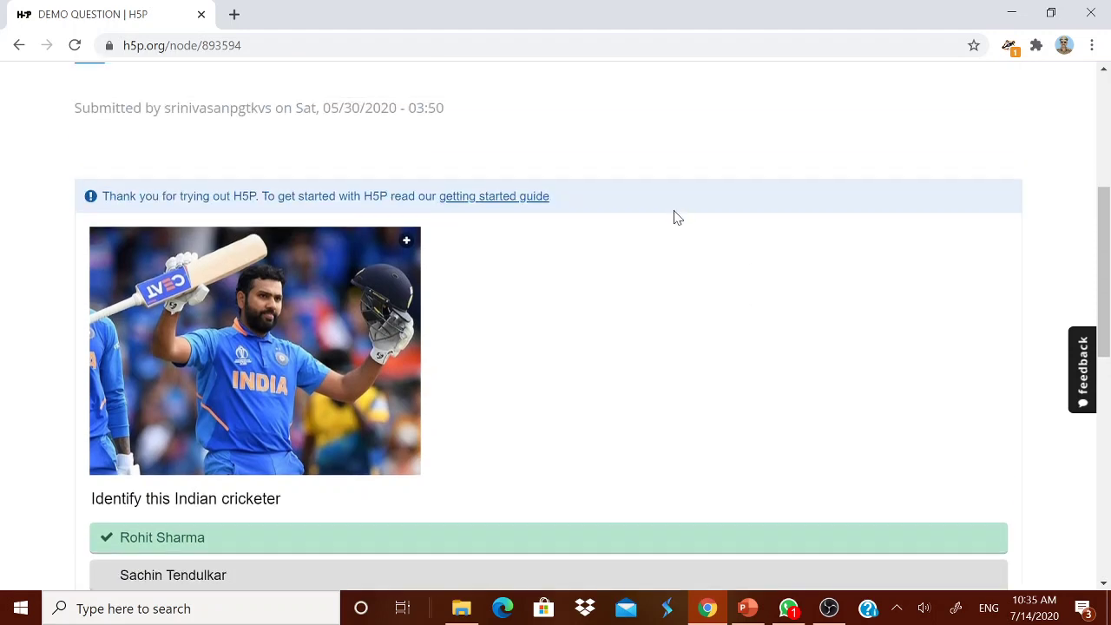
{"action": "scroll", "coordinate": [674, 216], "scroll_direction": "up", "scroll_amount": 4}
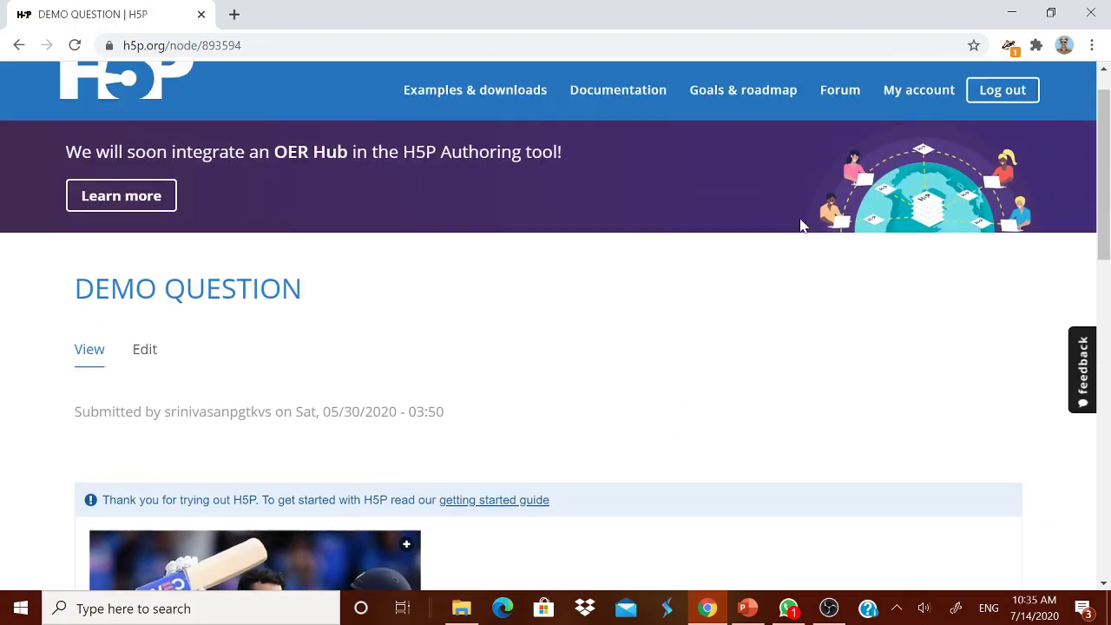
{"action": "left_click", "coordinate": [911, 135]}
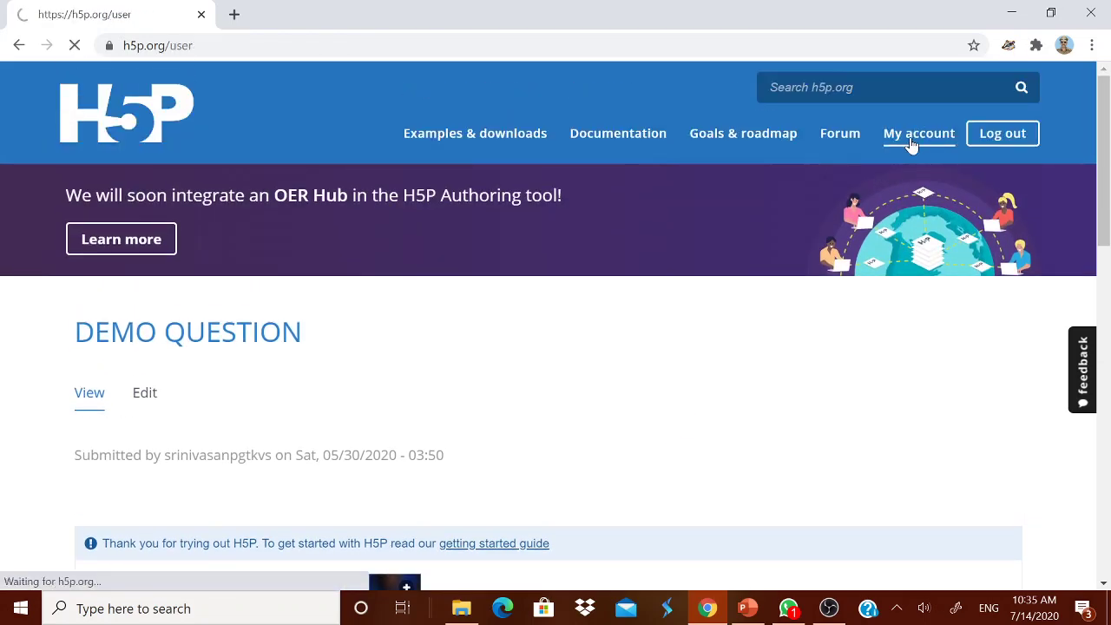
{"action": "scroll", "coordinate": [681, 372], "scroll_direction": "down", "scroll_amount": 1}
{"action": "scroll", "coordinate": [376, 459], "scroll_direction": "down", "scroll_amount": 4}
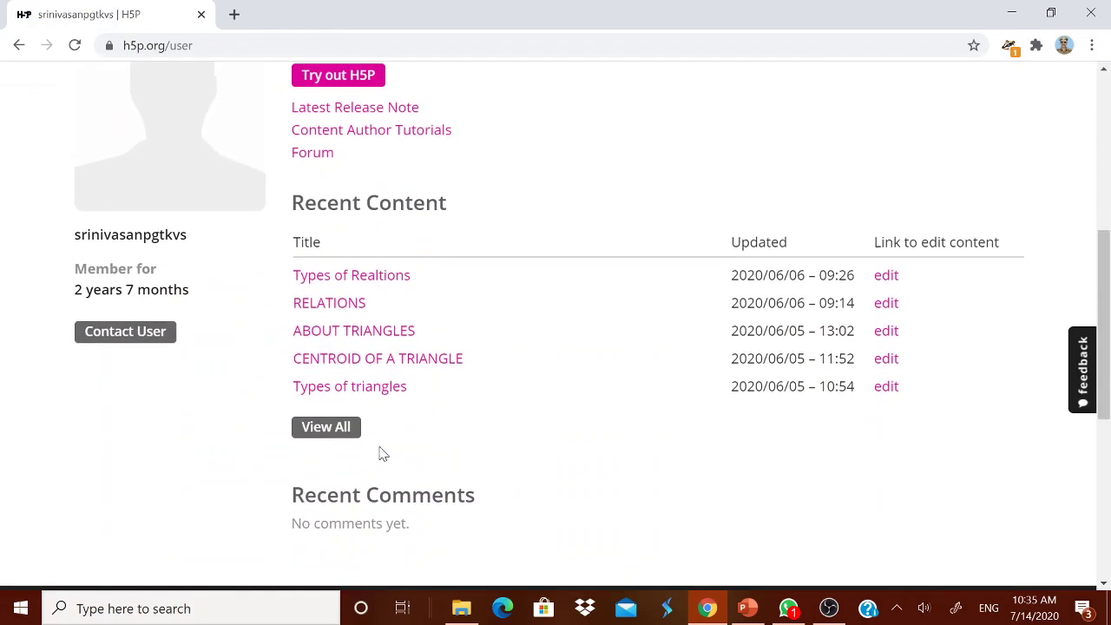
{"action": "left_click", "coordinate": [350, 427]}
{"action": "scroll", "coordinate": [413, 347], "scroll_direction": "down", "scroll_amount": 3}
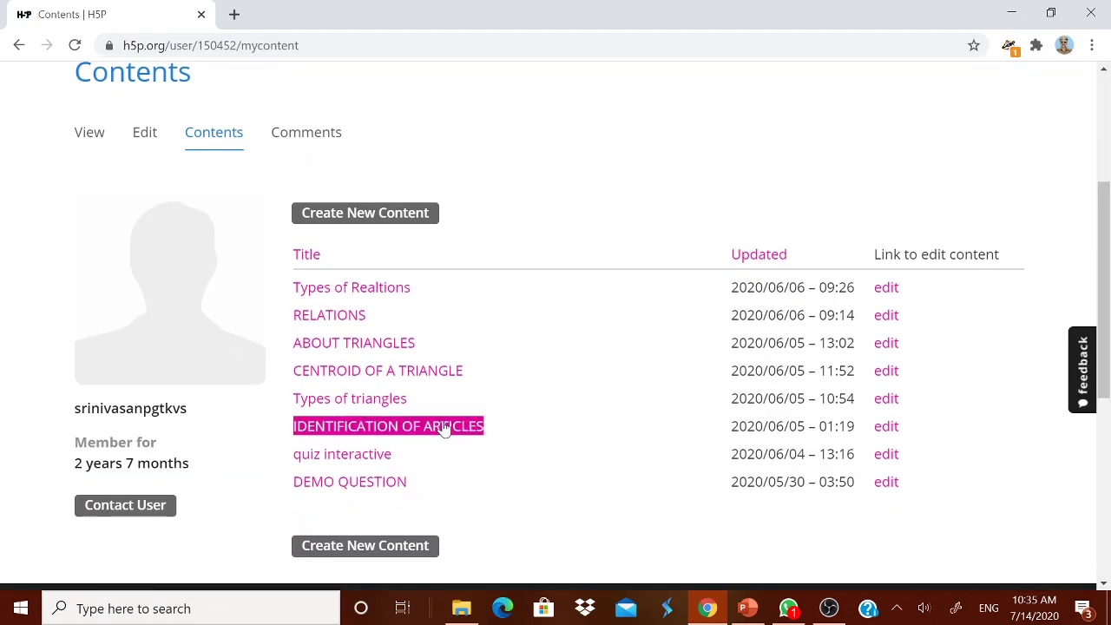
{"action": "left_click", "coordinate": [402, 379]}
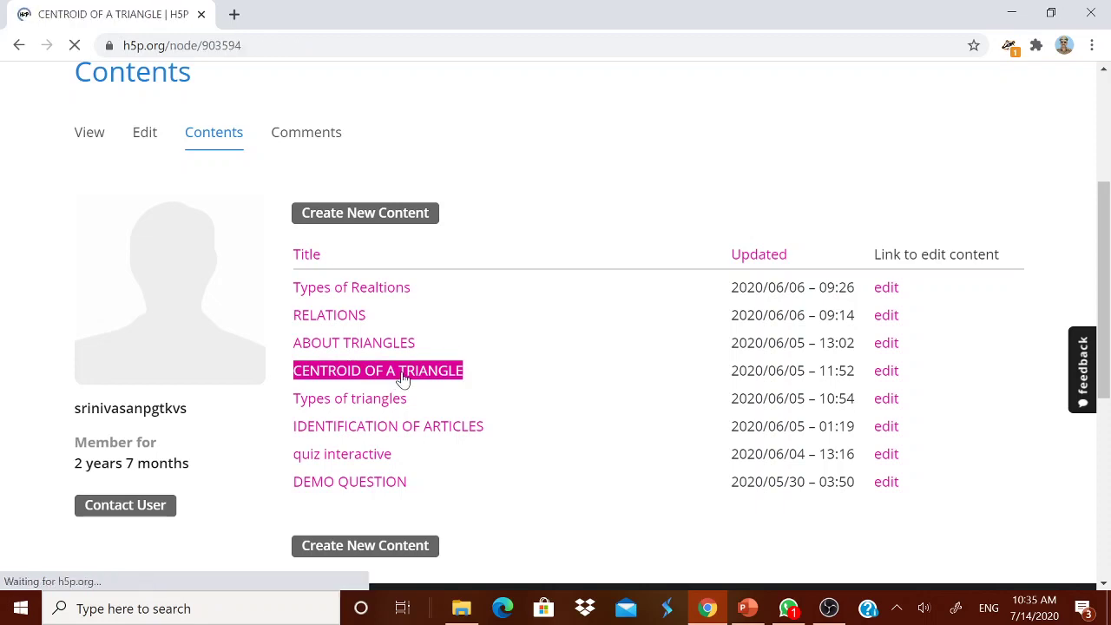
- View the presentation's first slide, advance to slide 2 and open its "Centroid of a triangle using Geogebra" link
{"action": "scroll", "coordinate": [398, 380], "scroll_direction": "down", "scroll_amount": 4}
{"action": "scroll", "coordinate": [395, 383], "scroll_direction": "down", "scroll_amount": 3}
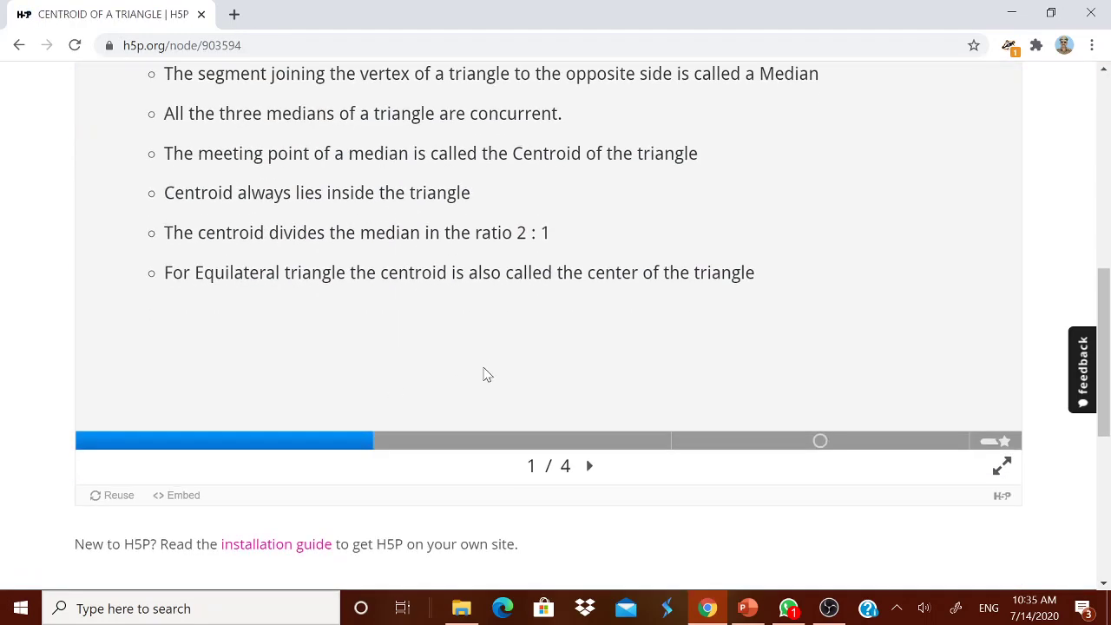
{"action": "scroll", "coordinate": [473, 374], "scroll_direction": "up", "scroll_amount": 3}
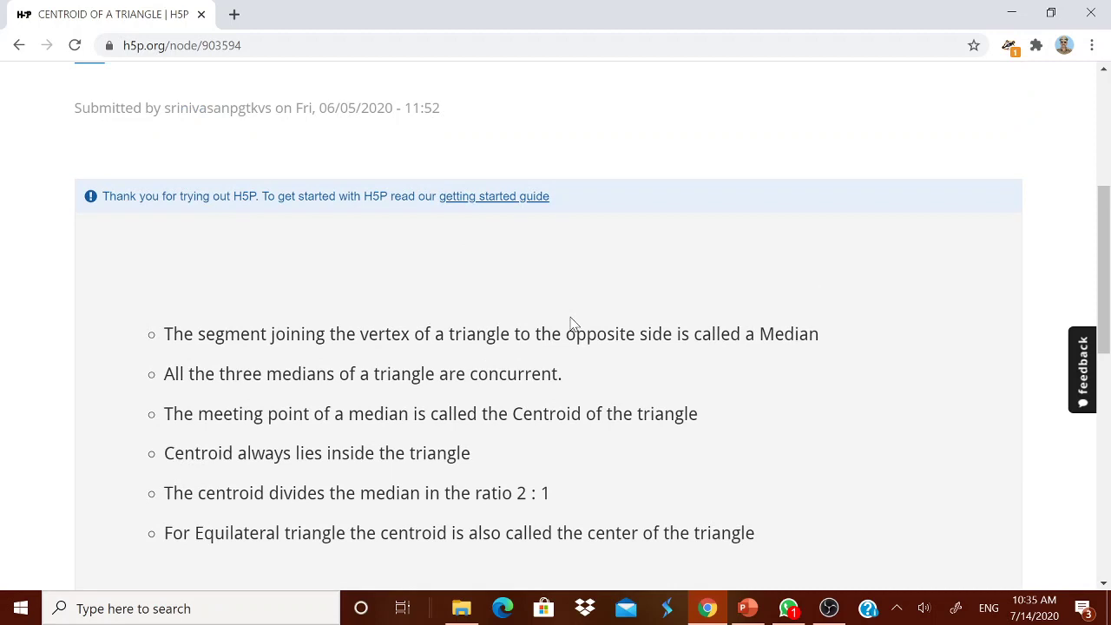
{"action": "scroll", "coordinate": [571, 323], "scroll_direction": "down", "scroll_amount": 2}
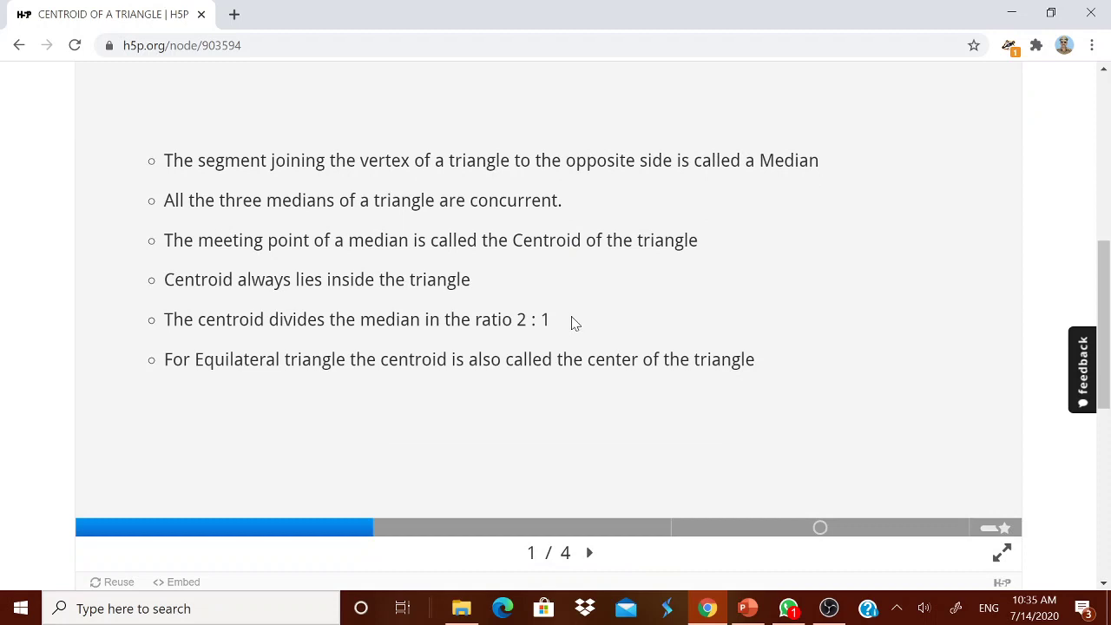
{"action": "left_click", "coordinate": [594, 563]}
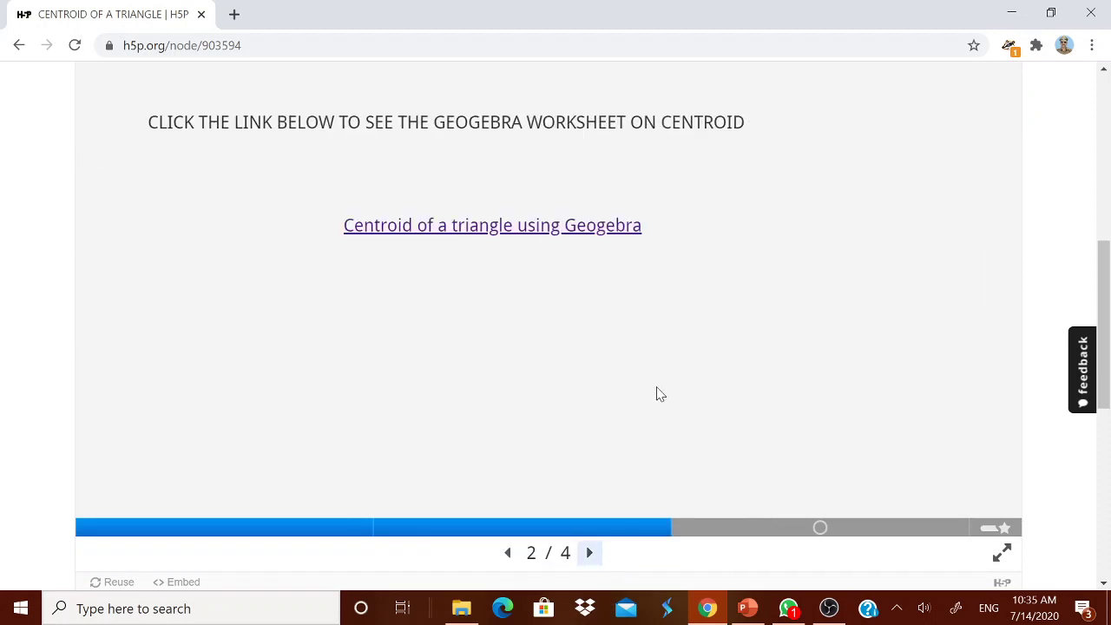
{"action": "left_click", "coordinate": [535, 229]}
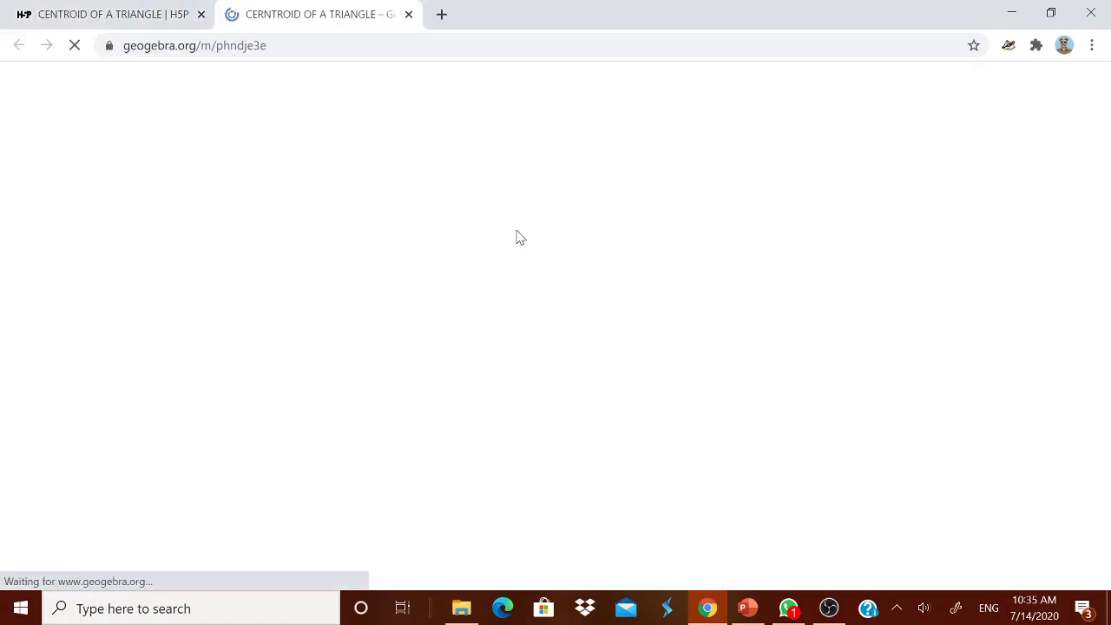
- Advance the GeoGebra centroid construction to step 25 of 25 and move vertex A to about (6.7, -5.58)
{"action": "scroll", "coordinate": [491, 361], "scroll_direction": "down", "scroll_amount": 1}
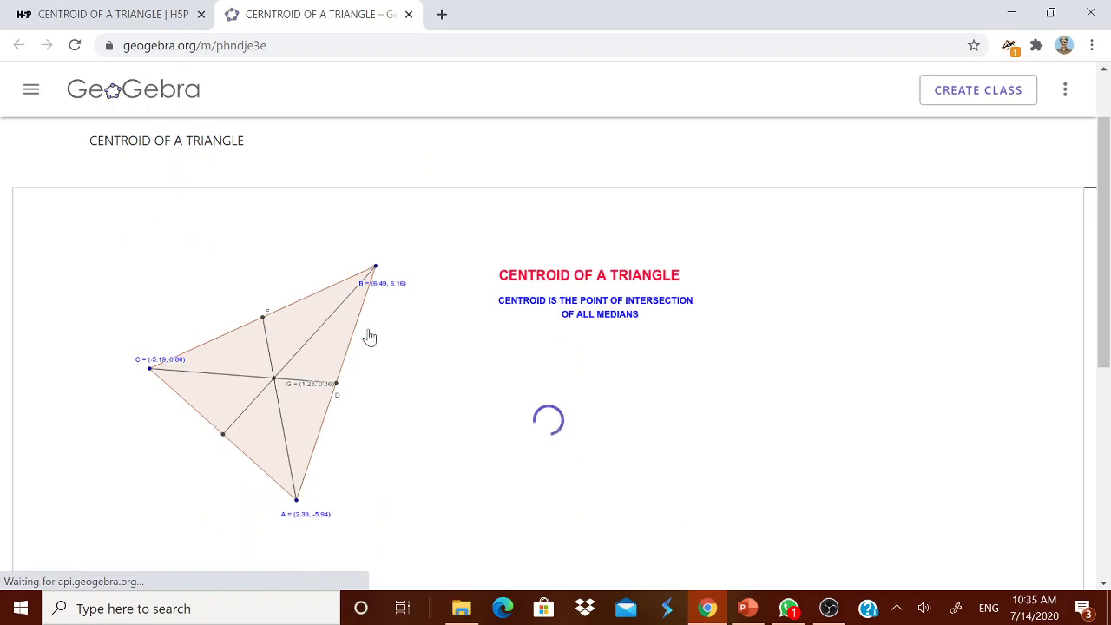
{"action": "scroll", "coordinate": [365, 369], "scroll_direction": "down", "scroll_amount": 1}
{"action": "scroll", "coordinate": [344, 396], "scroll_direction": "down", "scroll_amount": 1}
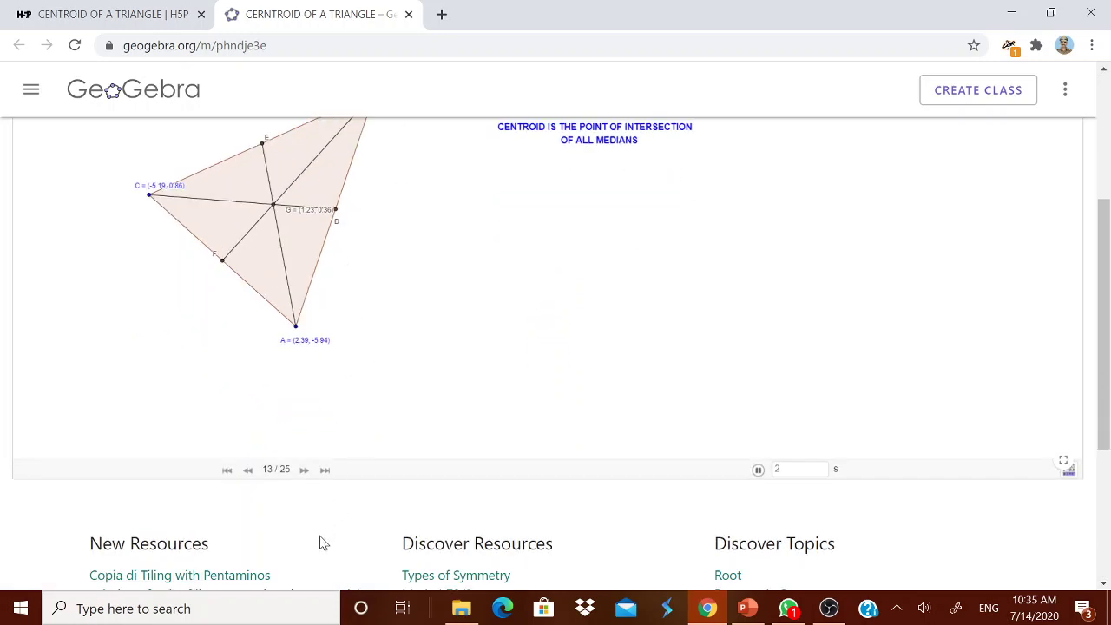
{"action": "left_click", "coordinate": [304, 470]}
{"action": "left_click", "coordinate": [304, 470]}
{"action": "left_click", "coordinate": [303, 469]}
{"action": "left_click", "coordinate": [303, 469]}
{"action": "left_click", "coordinate": [304, 470]}
{"action": "left_click", "coordinate": [303, 470]}
{"action": "left_click", "coordinate": [304, 470]}
{"action": "left_click", "coordinate": [303, 470]}
{"action": "left_click", "coordinate": [304, 470]}
{"action": "left_click", "coordinate": [304, 470]}
{"action": "left_click", "coordinate": [303, 470]}
{"action": "left_click", "coordinate": [304, 469]}
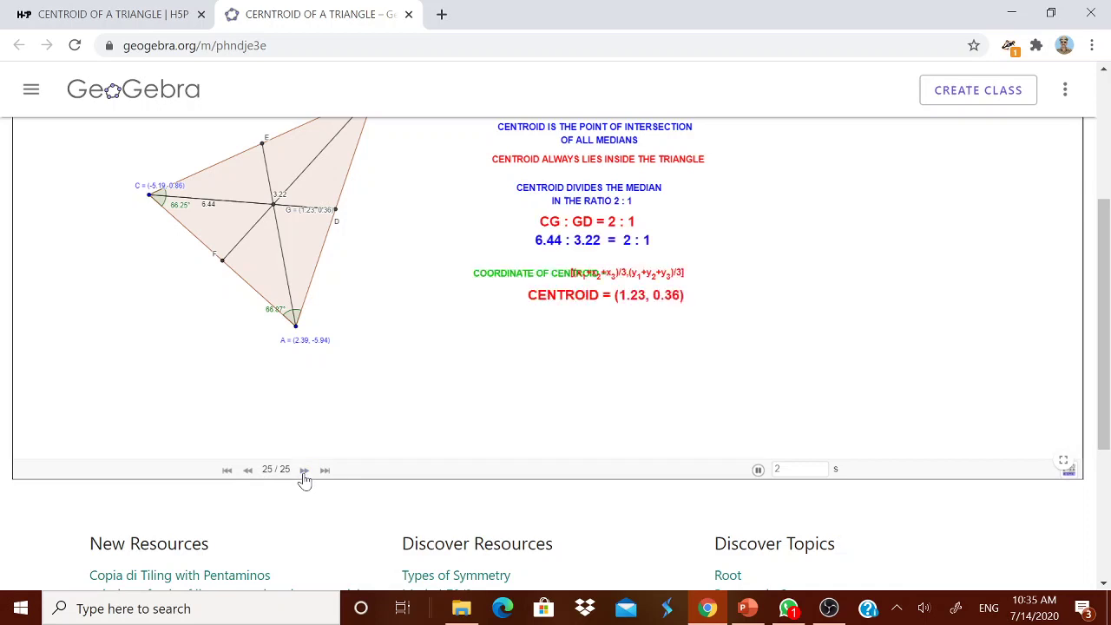
{"action": "left_click_drag", "start_coordinate": [297, 324], "coordinate": [383, 333]}
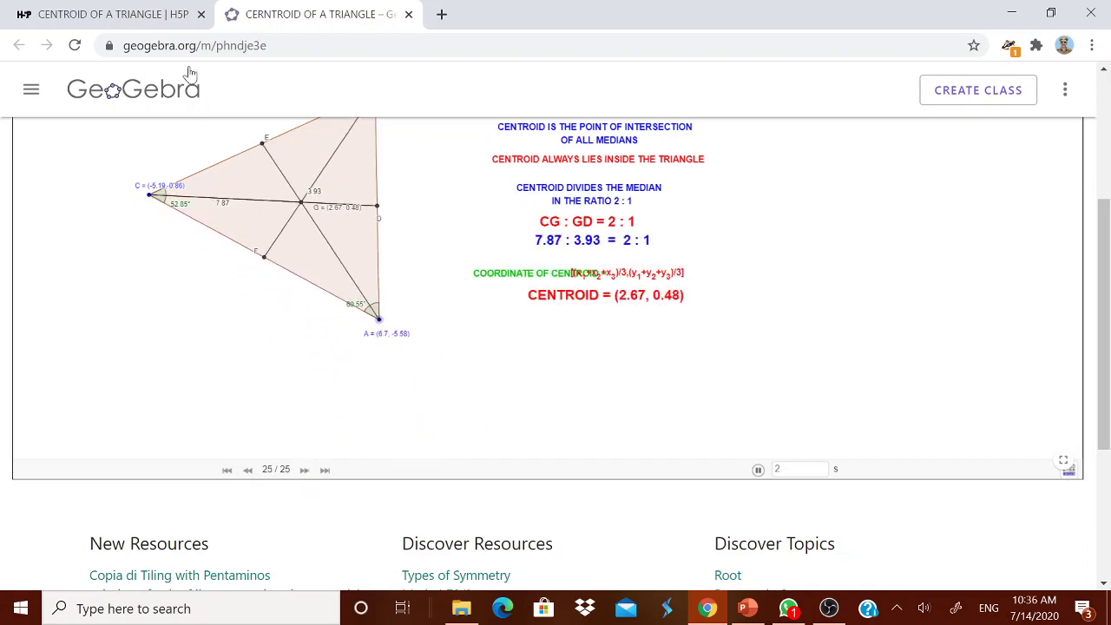
- Return to the H5P presentation, advance to slide 3 and place "concurrent" in the first sentence's blank
{"action": "left_click", "coordinate": [169, 19]}
{"action": "left_click", "coordinate": [588, 553]}
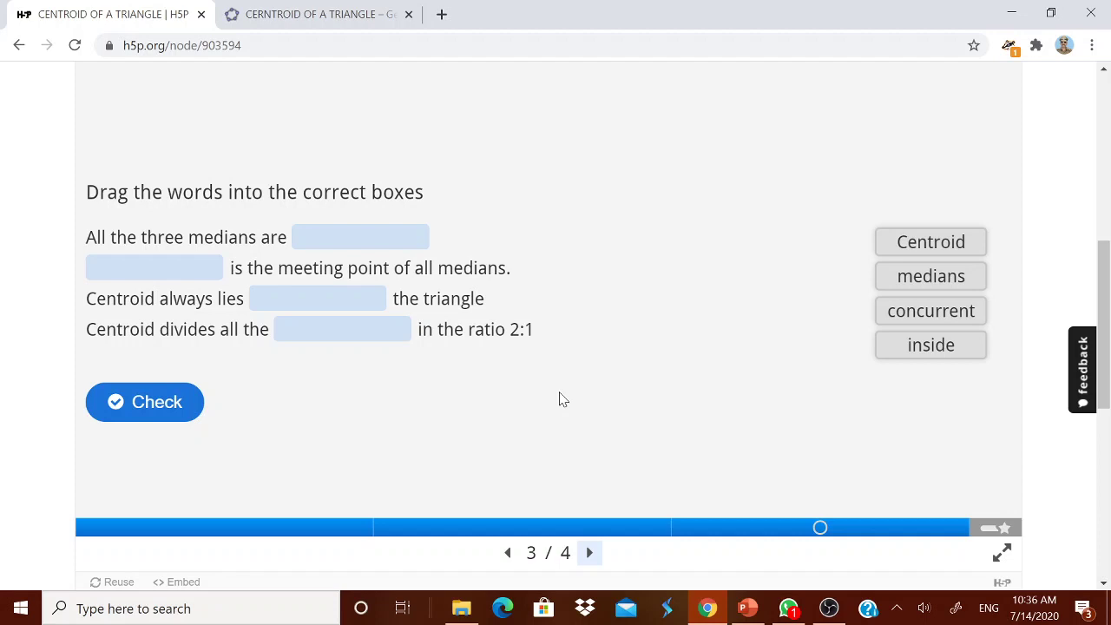
{"action": "left_click_drag", "start_coordinate": [928, 305], "coordinate": [365, 246]}
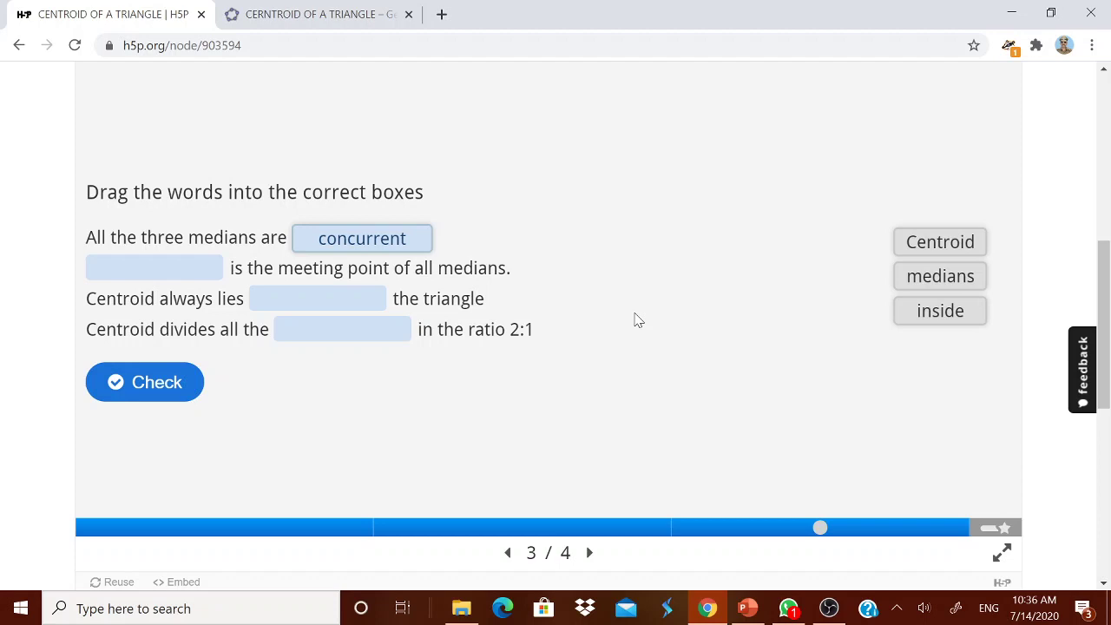
- Return to the account's full contents list and open the "Types of triangles" content
{"action": "scroll", "coordinate": [639, 312], "scroll_direction": "up", "scroll_amount": 10}
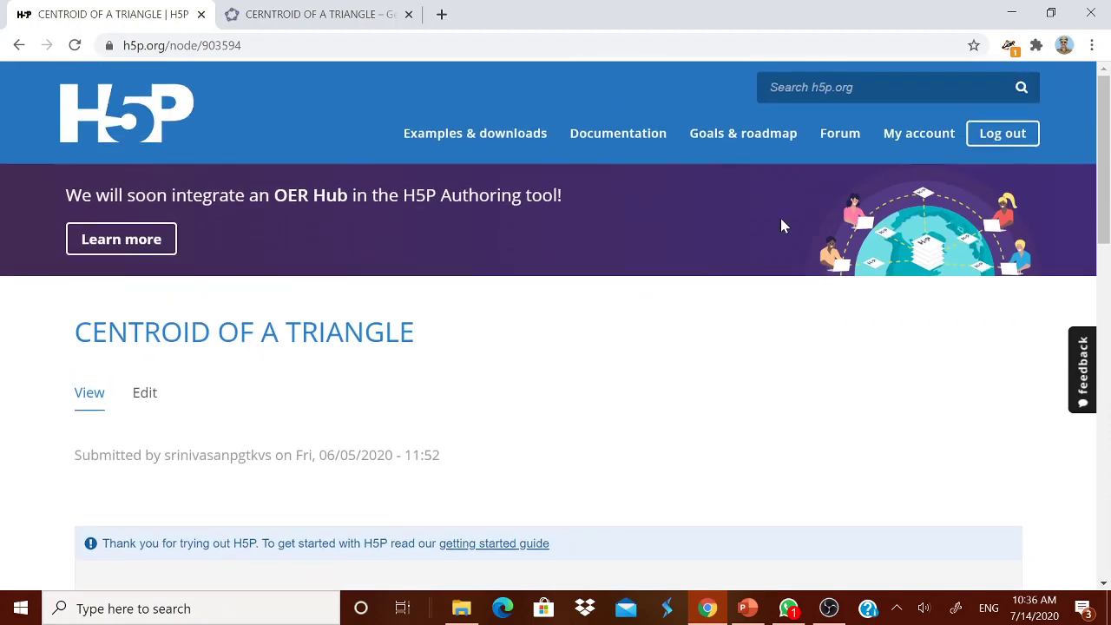
{"action": "left_click", "coordinate": [897, 146]}
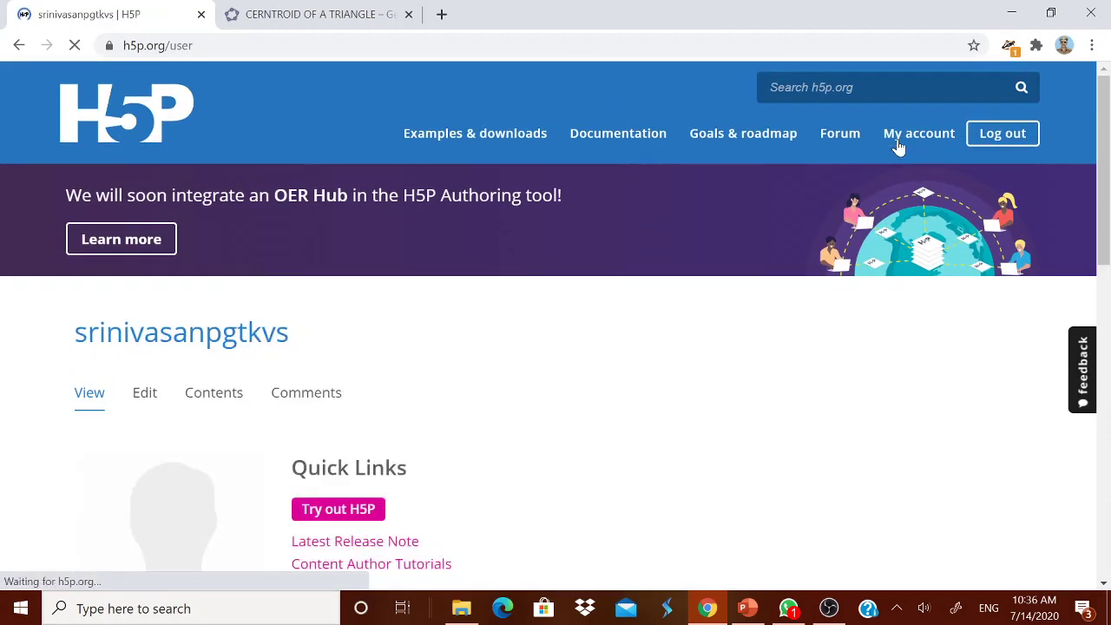
{"action": "scroll", "coordinate": [517, 432], "scroll_direction": "down", "scroll_amount": 1}
{"action": "scroll", "coordinate": [518, 432], "scroll_direction": "down", "scroll_amount": 5}
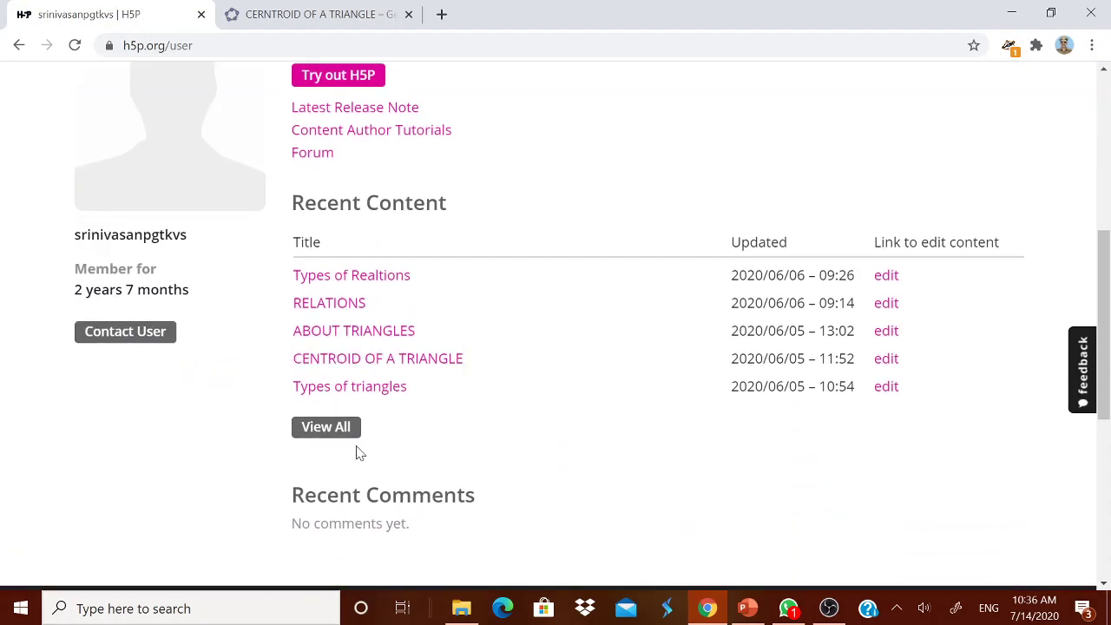
{"action": "left_click", "coordinate": [341, 437]}
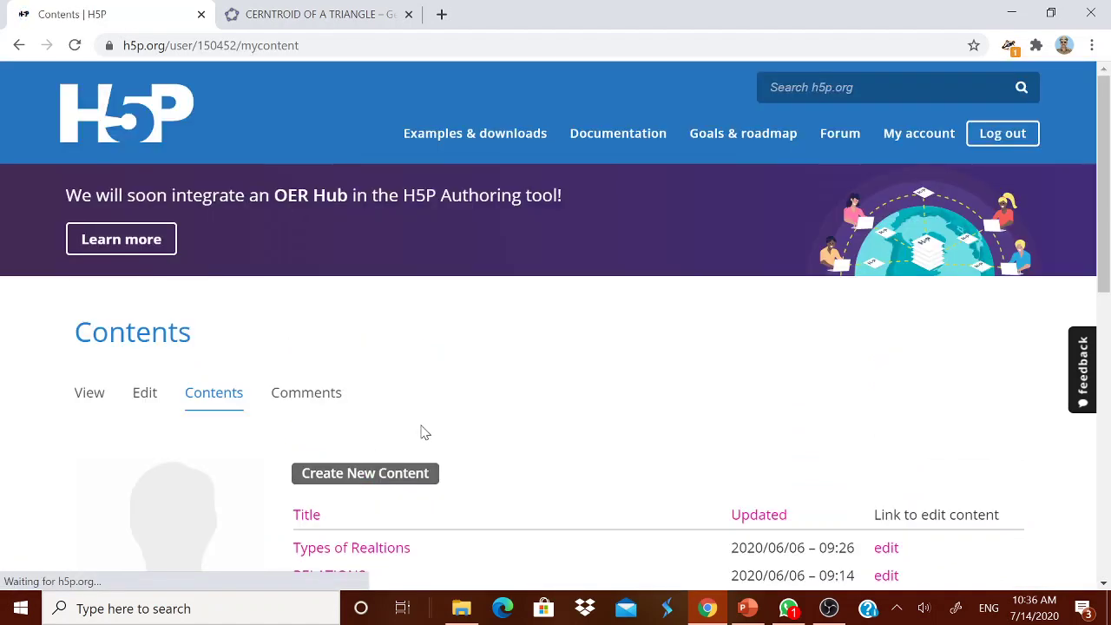
{"action": "scroll", "coordinate": [540, 466], "scroll_direction": "down", "scroll_amount": 4}
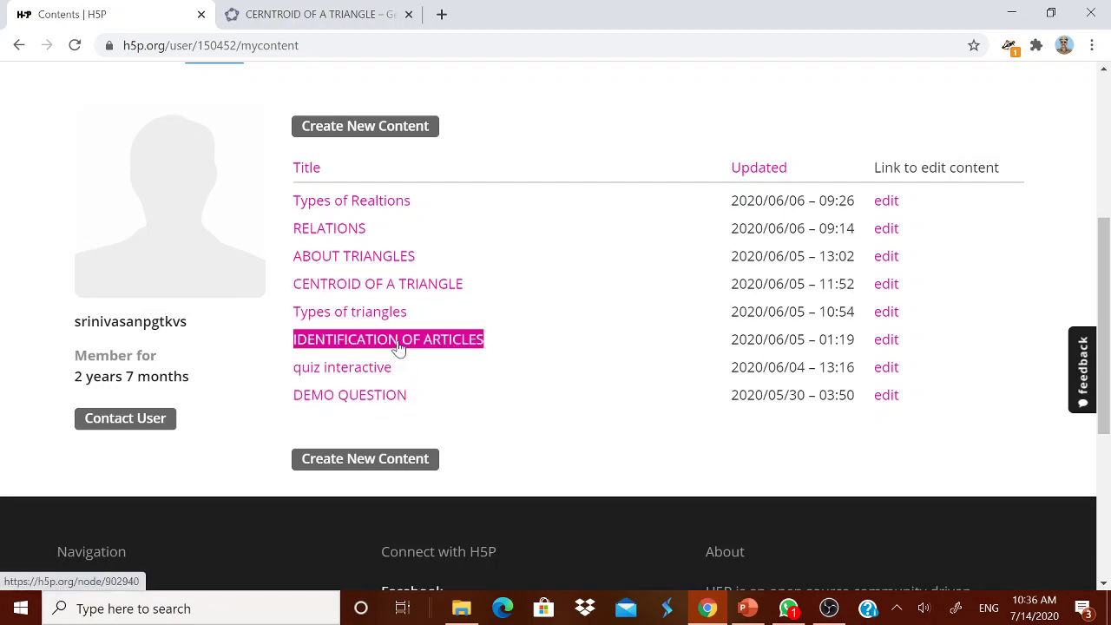
{"action": "left_click", "coordinate": [368, 314]}
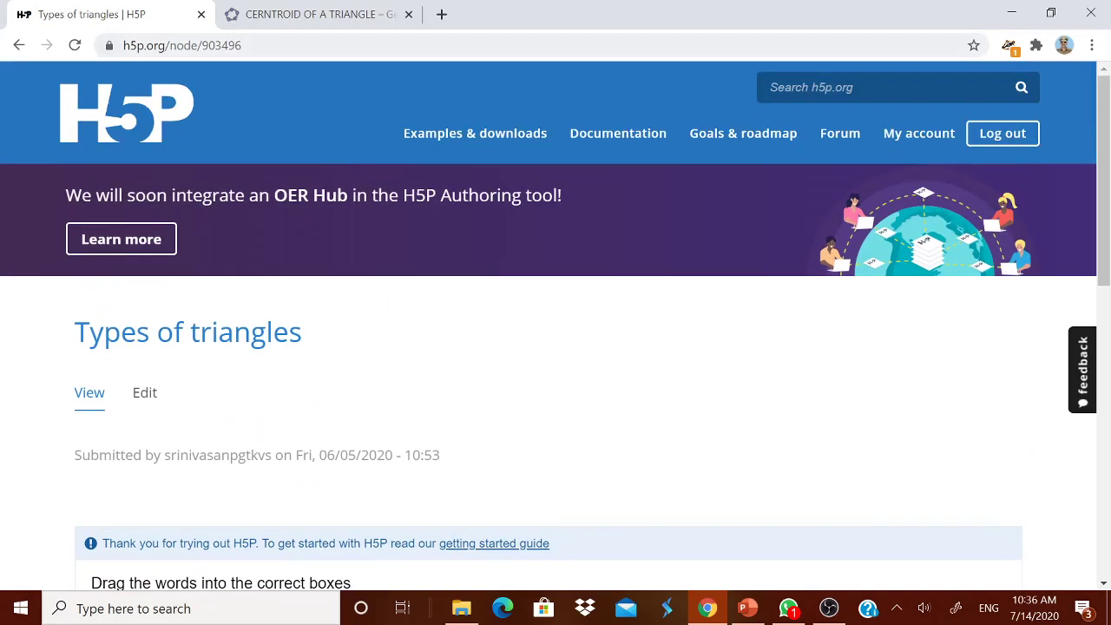
- Select the full web address of the "Types of triangles" page
{"action": "left_click", "coordinate": [170, 45]}
{"action": "left_click", "coordinate": [170, 45]}
{"action": "left_click_drag", "start_coordinate": [124, 45], "coordinate": [281, 45]}
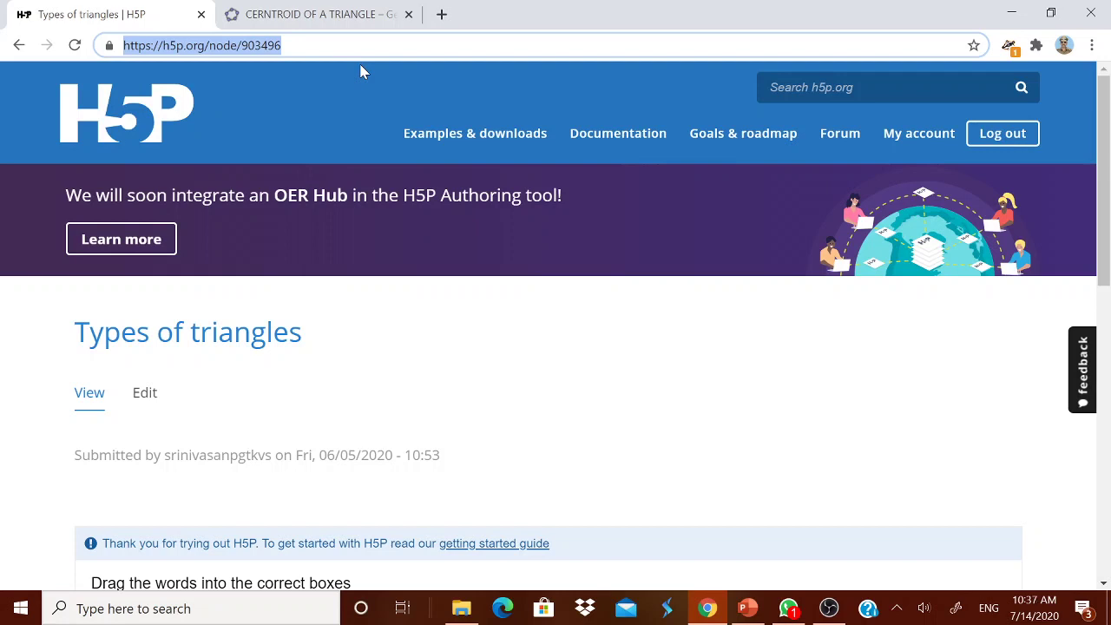